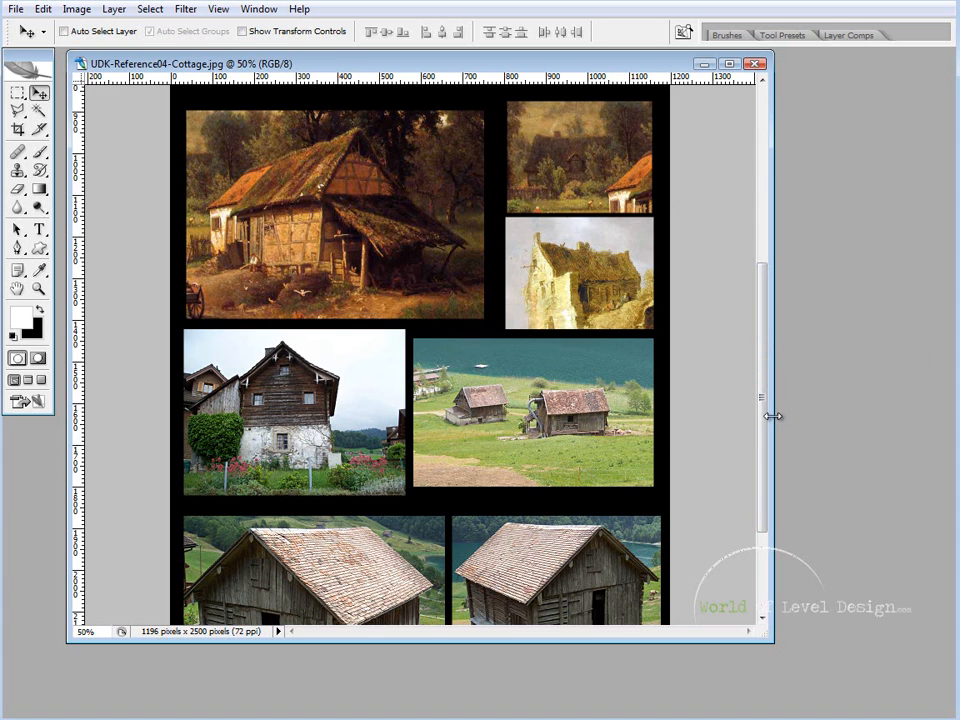
- Create a new RGB document of 1000 × 1000 pixels at 72 pixels/inch with a white background
drag(764, 417, 764, 416)
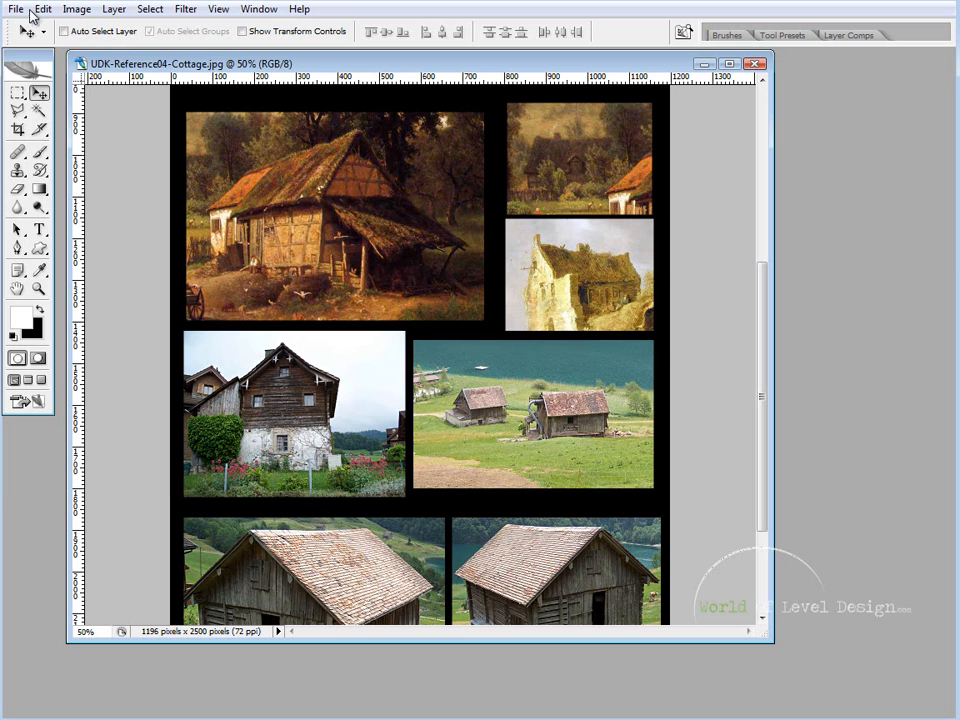
click(16, 9)
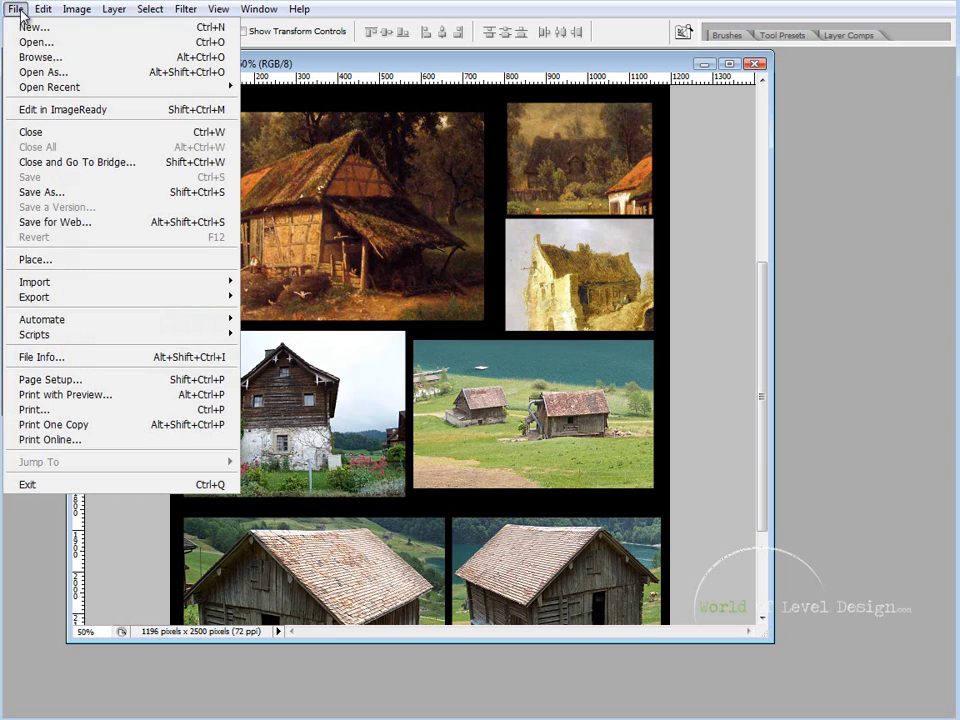
click(30, 26)
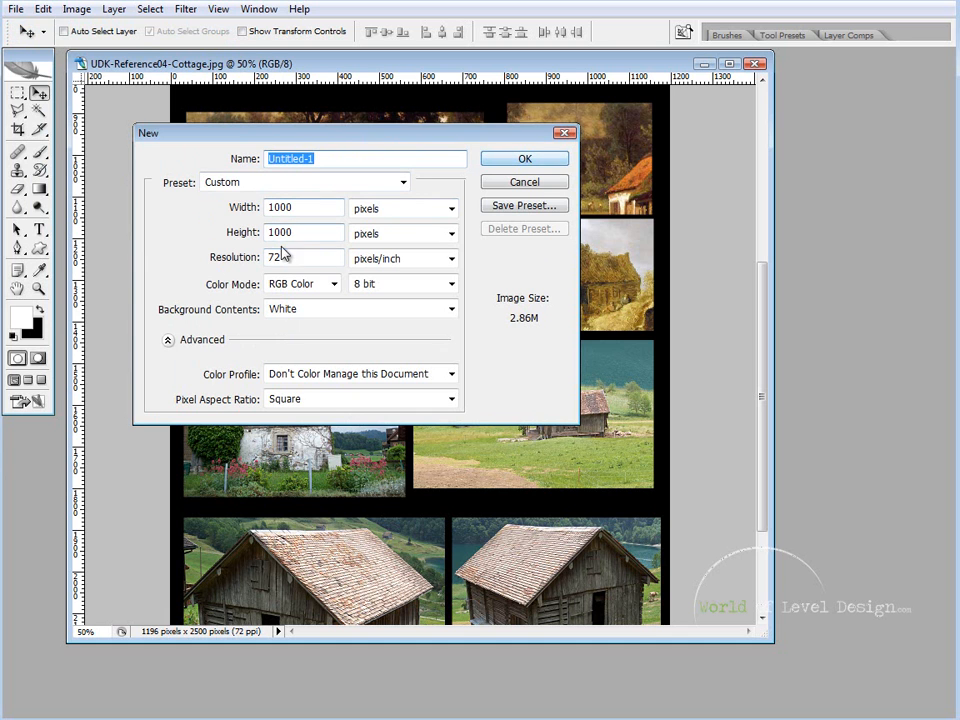
click(545, 162)
drag(316, 75, 440, 78)
- Copy a rectangular area around the hut with the pipe from the lakeside photo and paste it into the new document
click(96, 259)
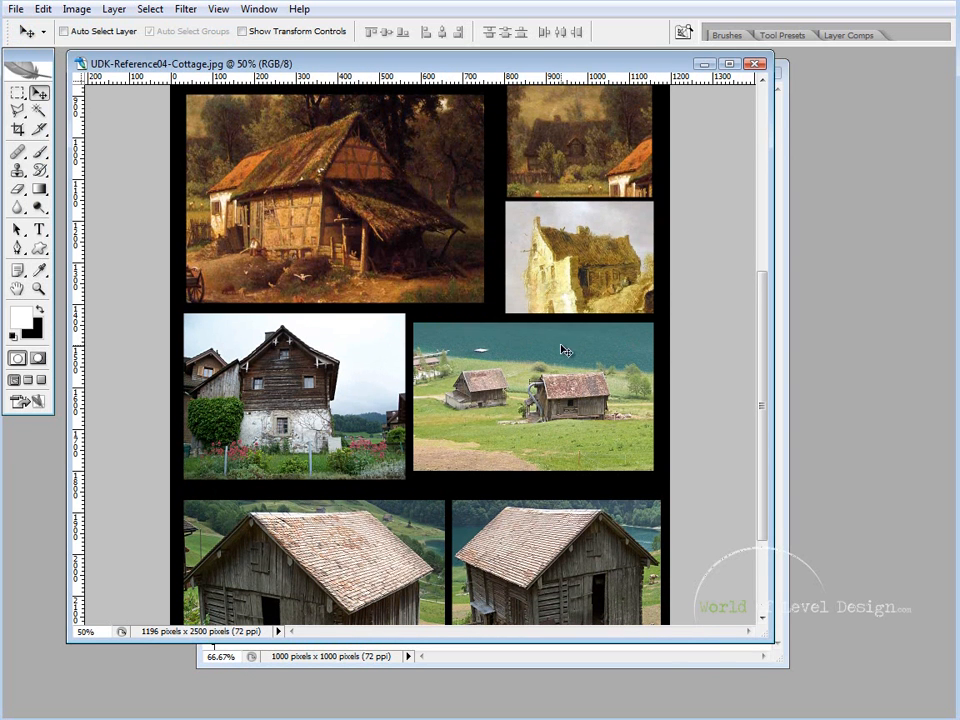
key(m)
drag(515, 352, 625, 425)
key(ctrl+c)
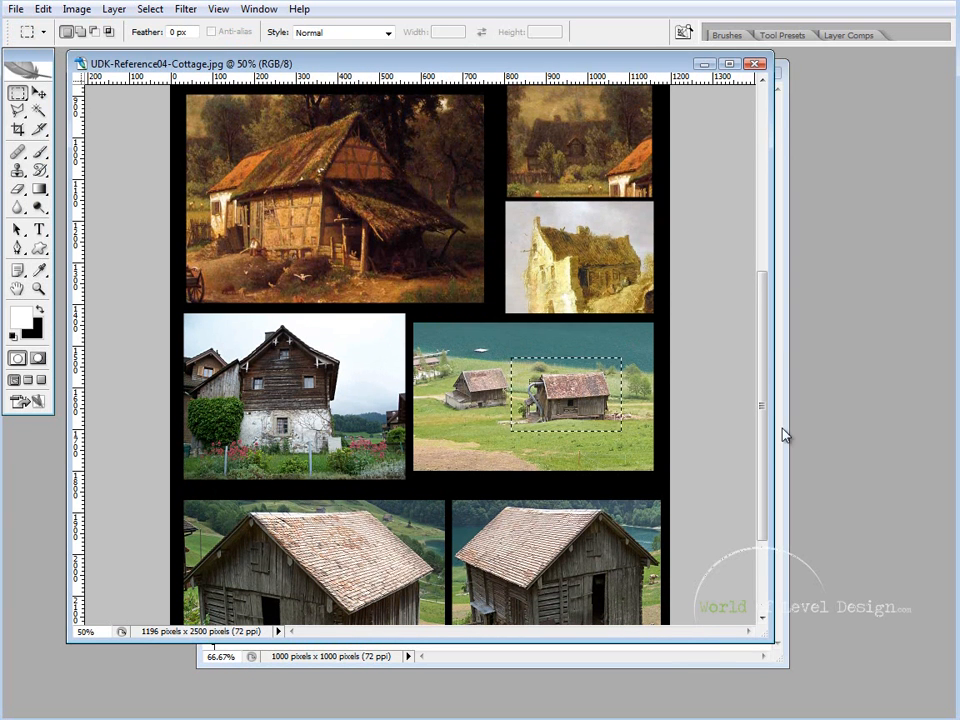
click(782, 435)
key(ctrl+v)
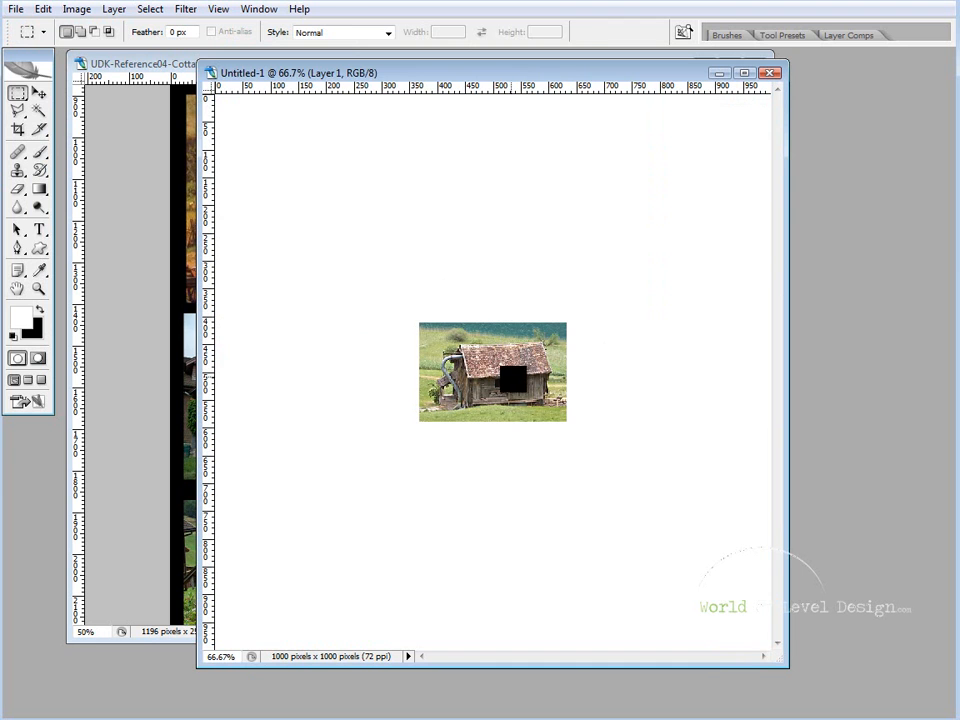
- Move the pasted hut photo to the canvas's upper-left corner and scale it up to about 400 pixels wide
key(v)
drag(516, 386, 388, 253)
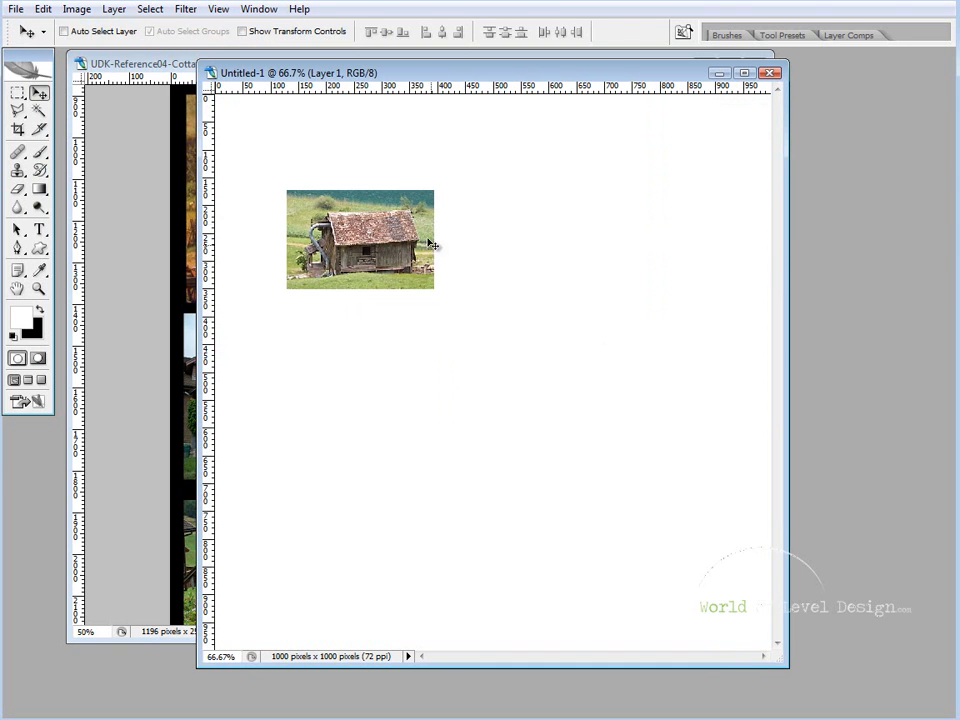
key(ctrl+t)
drag(434, 190, 398, 178)
drag(493, 285, 467, 256)
key(Return)
key(ctrl+plus)
drag(405, 226, 399, 217)
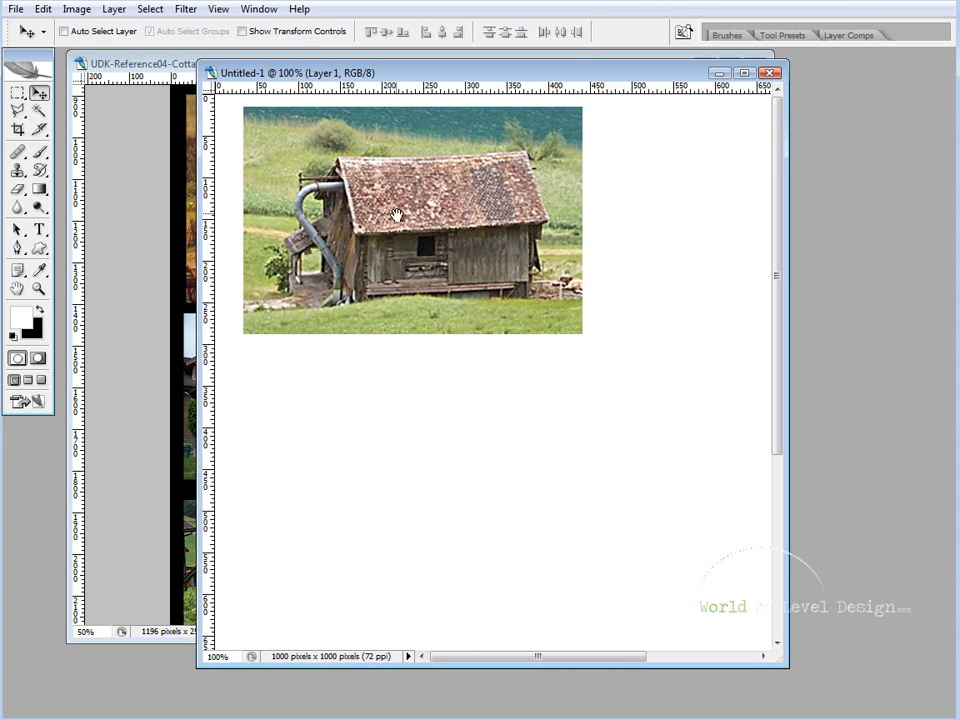
scroll(389, 210, right, 1)
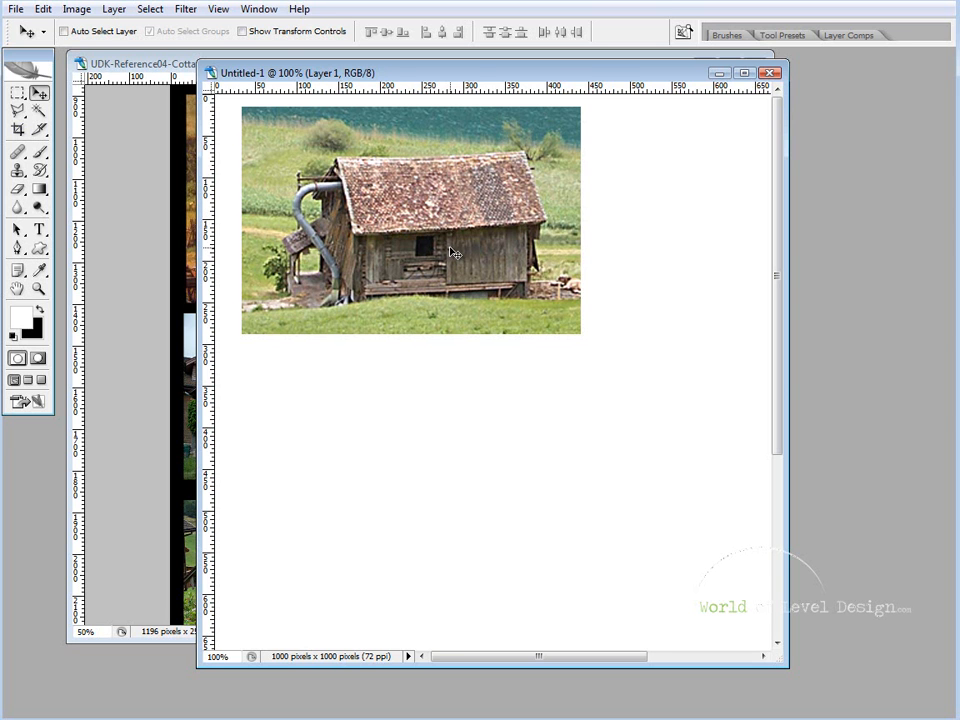
click(117, 142)
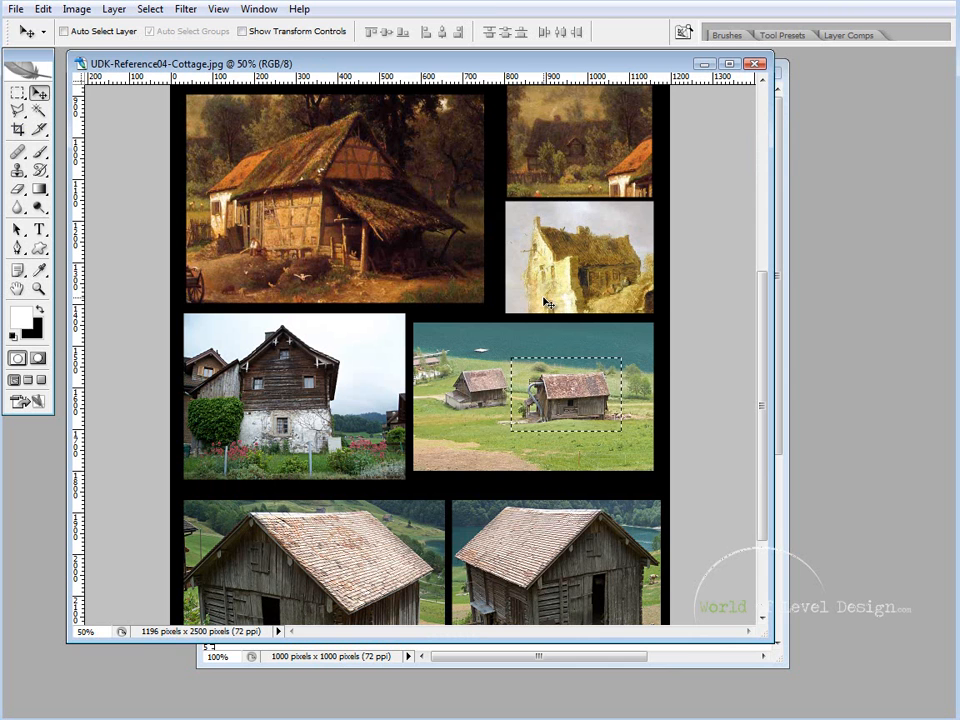
scroll(461, 375, down, 3)
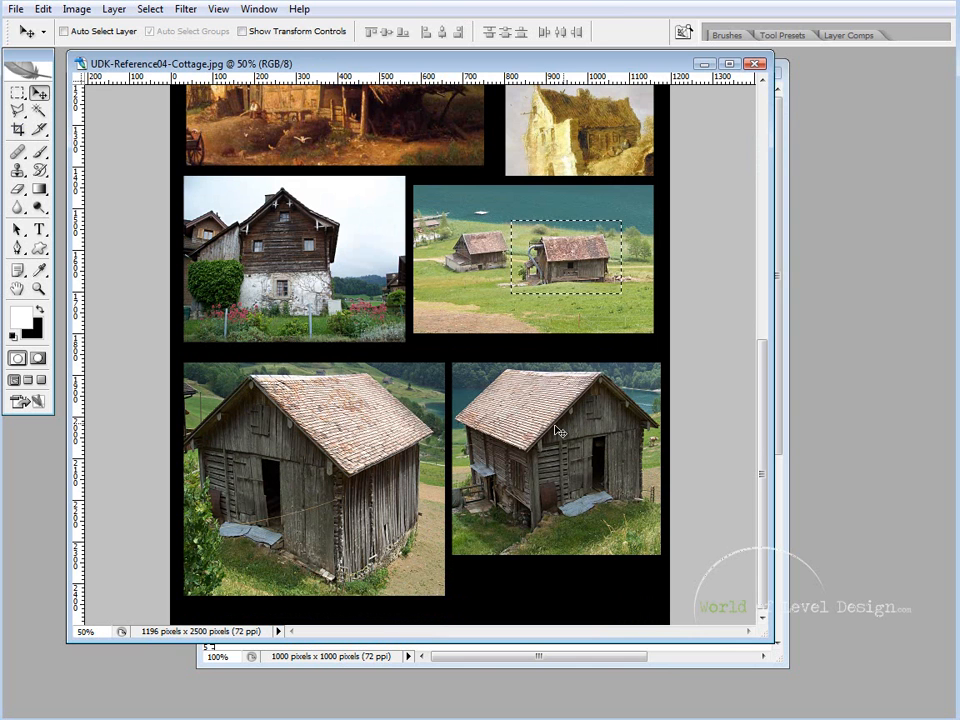
scroll(347, 221, up, 1)
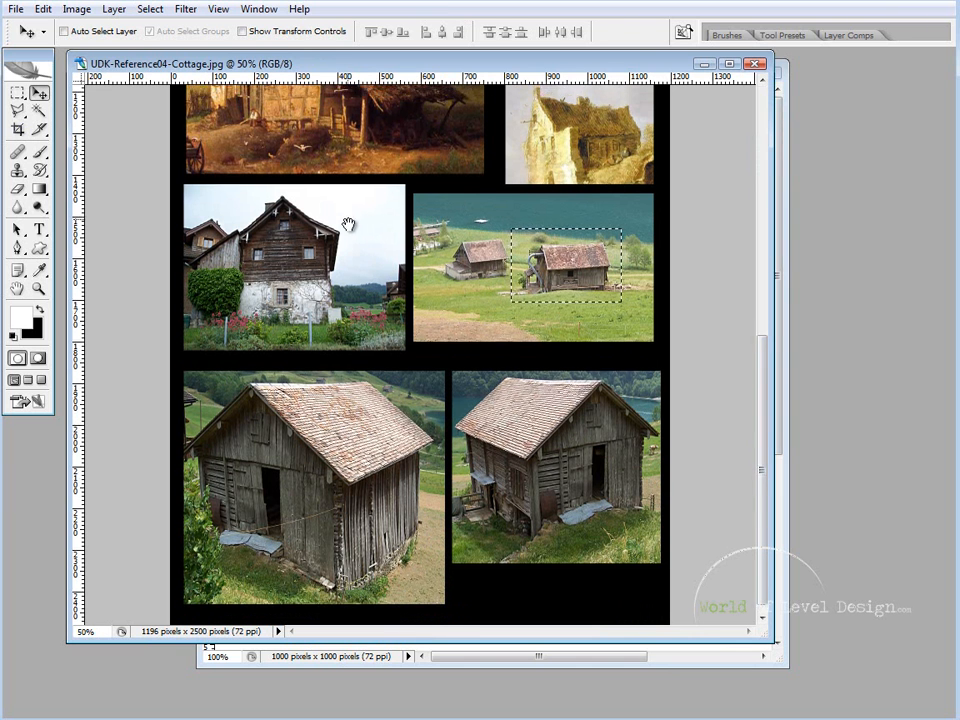
drag(422, 229, 398, 265)
click(779, 384)
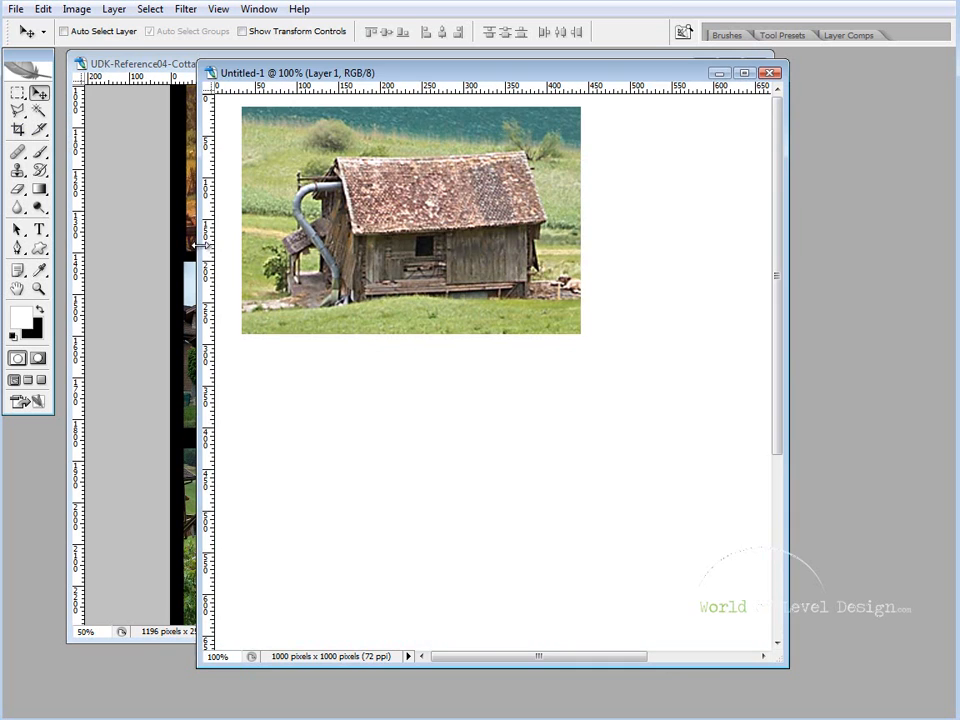
- Set up the Brush with a hard round 19-pixel tip, 100% opacity and black as the foreground color
key(b)
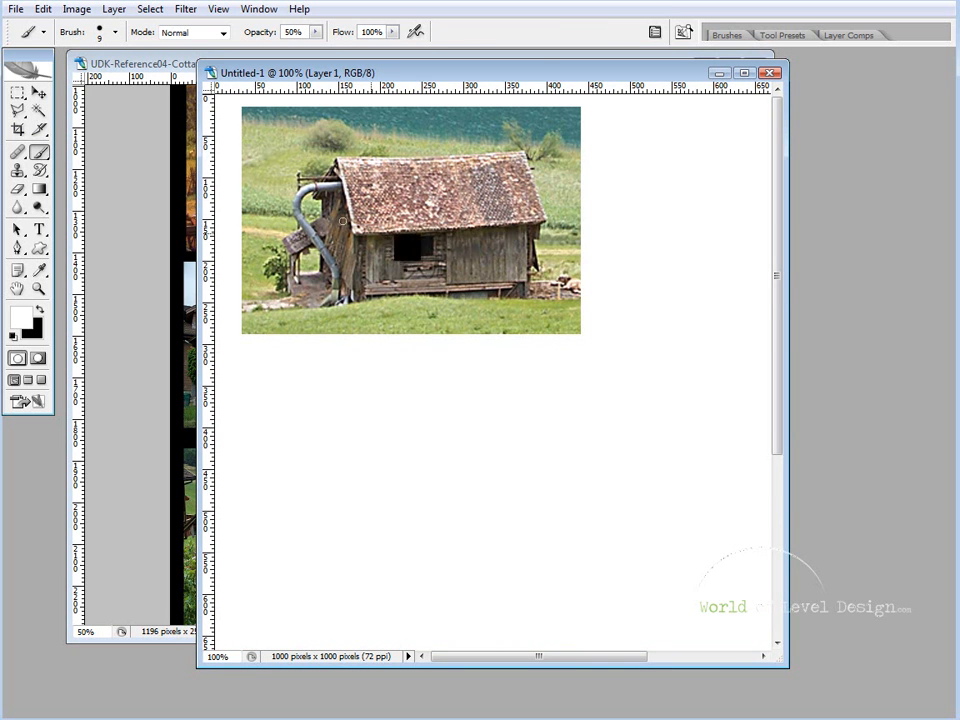
right_click(400, 214)
double_click(481, 468)
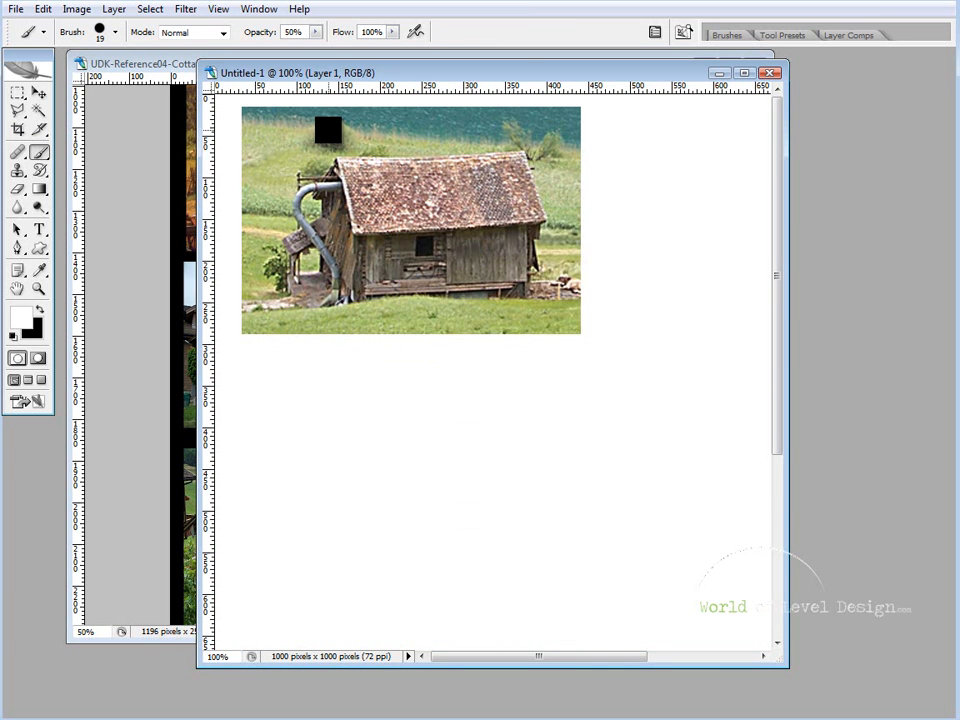
click(315, 32)
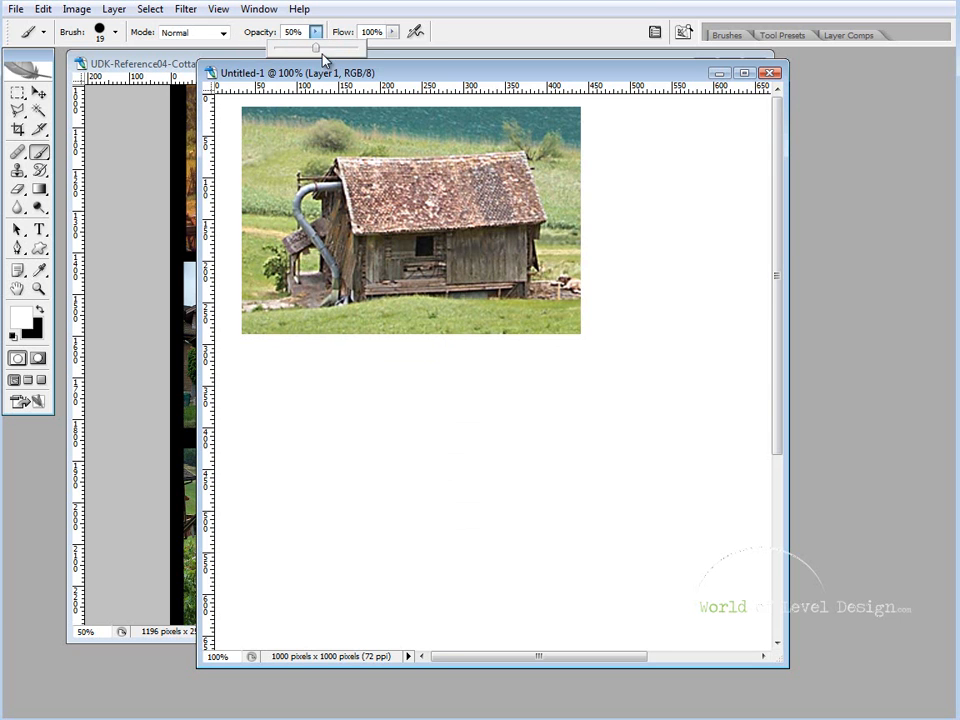
drag(330, 53, 358, 50)
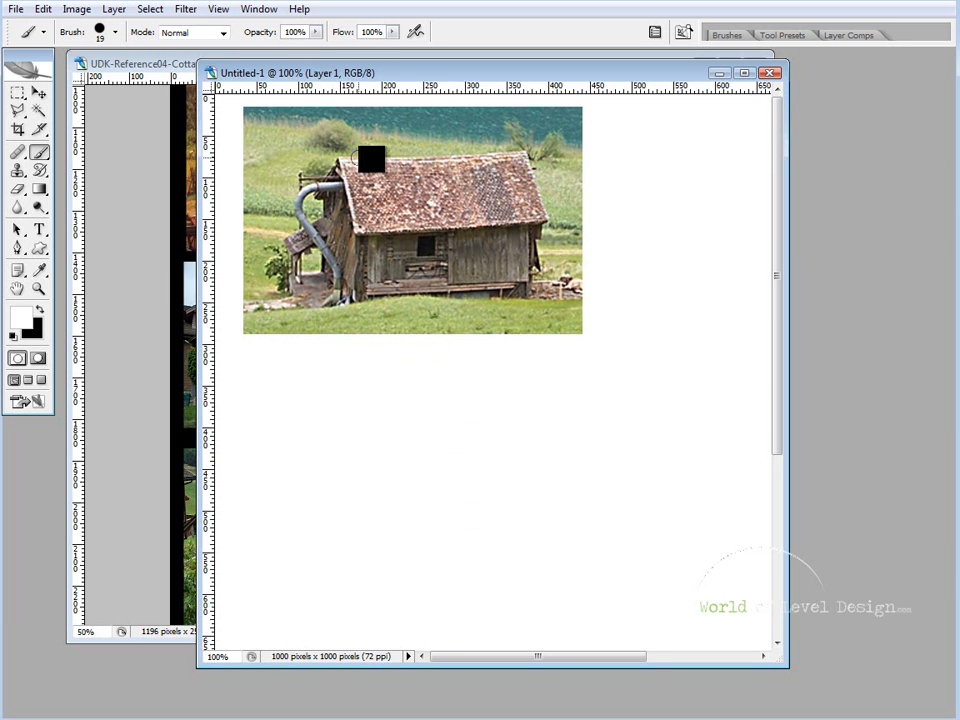
key(x)
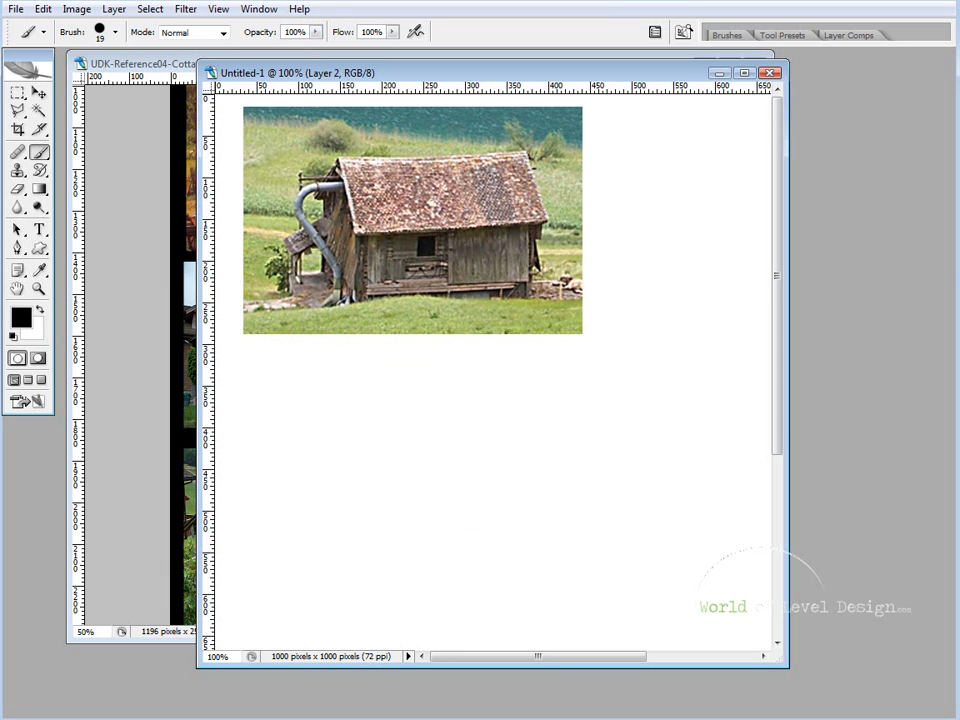
- Add an empty layer above the hut photo and make it the active layer
key(F7)
drag(846, 308, 720, 226)
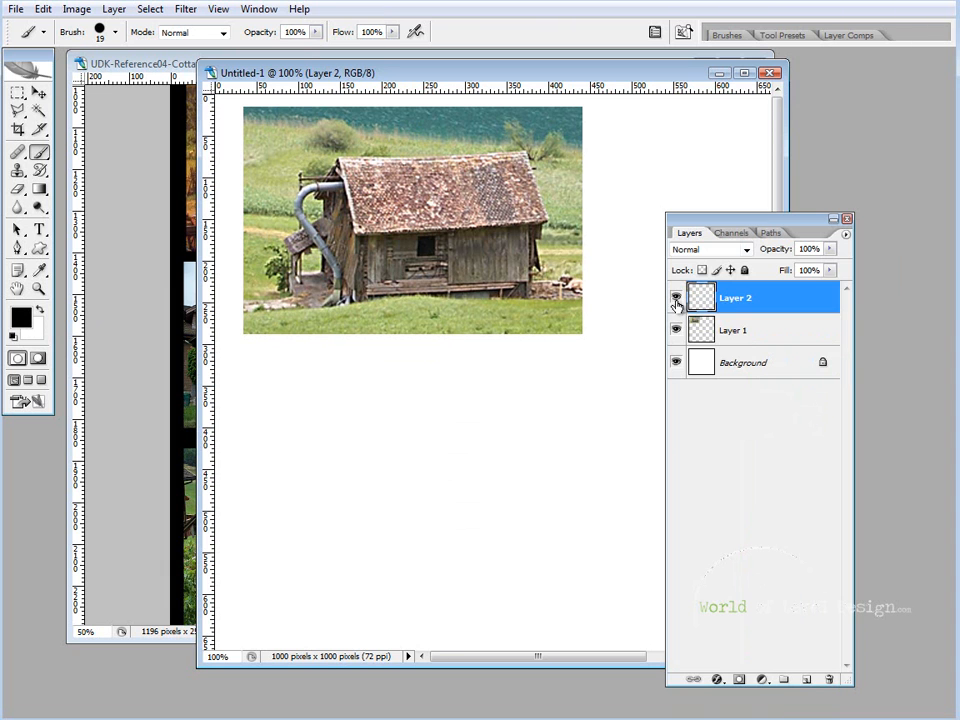
click(747, 340)
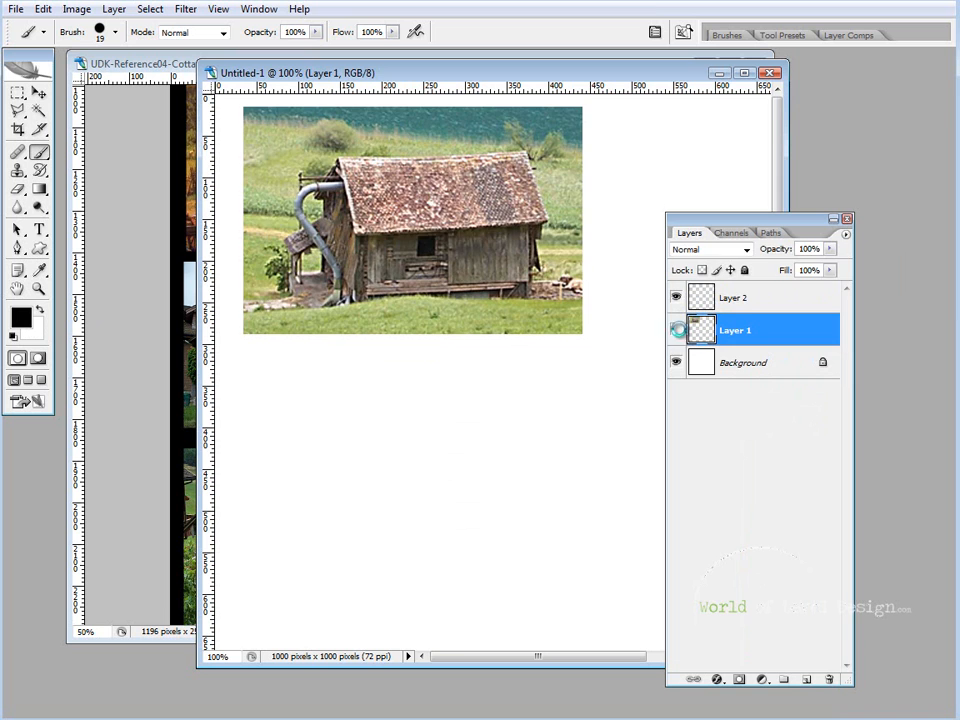
click(748, 300)
key(F7)
- Paint over the whole hut in solid black, including its pipe and side structure, adjusting the brush size to form a silhouette
mouse_move(348, 181)
mouse_down()
mouse_move(358, 207)
mouse_move(343, 168)
mouse_move(326, 182)
mouse_up()
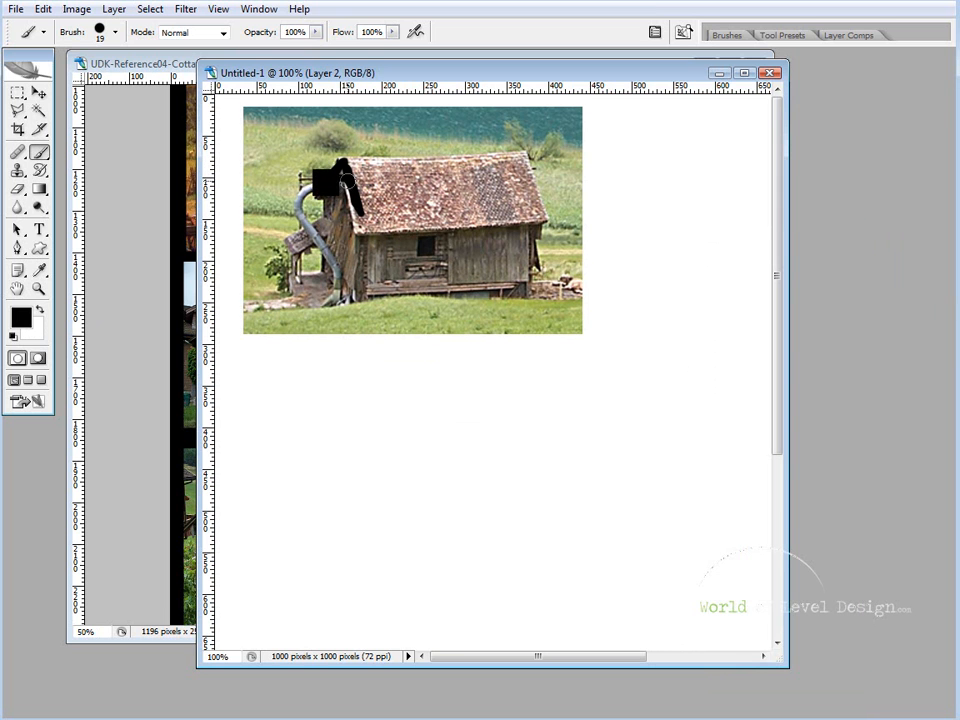
key(ctrl+plus)
drag(419, 227, 714, 430)
mouse_move(430, 195)
mouse_down()
mouse_move(386, 230)
mouse_move(403, 208)
mouse_move(392, 215)
mouse_move(393, 270)
mouse_move(391, 250)
mouse_move(418, 295)
mouse_move(406, 285)
mouse_move(408, 300)
mouse_move(386, 268)
mouse_move(461, 375)
mouse_move(473, 318)
mouse_move(441, 215)
mouse_move(438, 243)
mouse_move(419, 216)
mouse_up()
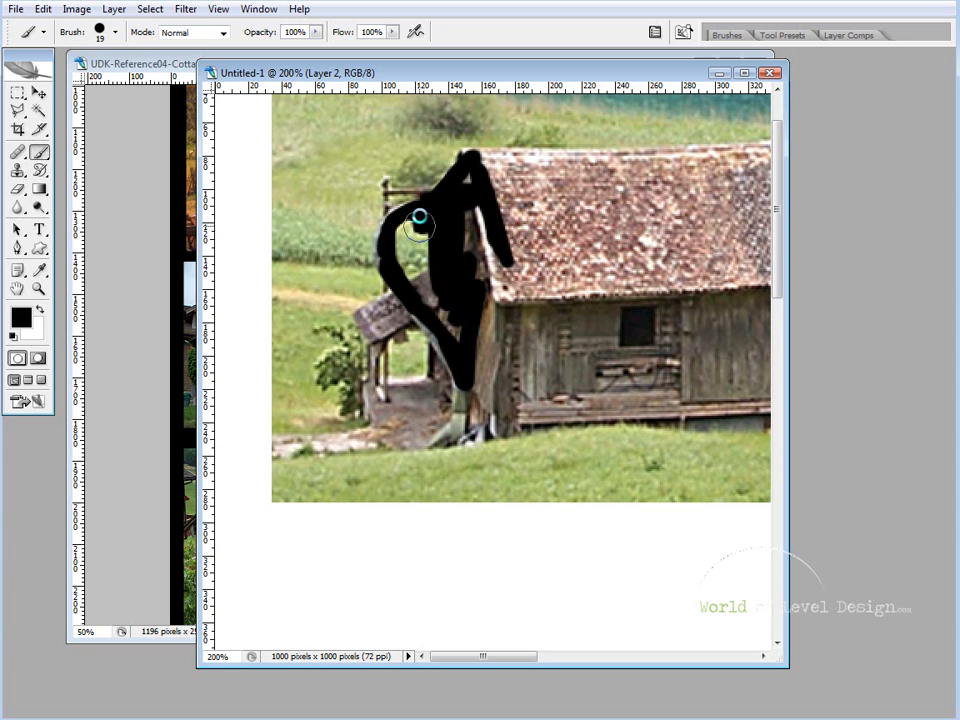
key(bracketleft)
key(bracketleft)
key(bracketleft)
key(bracketleft)
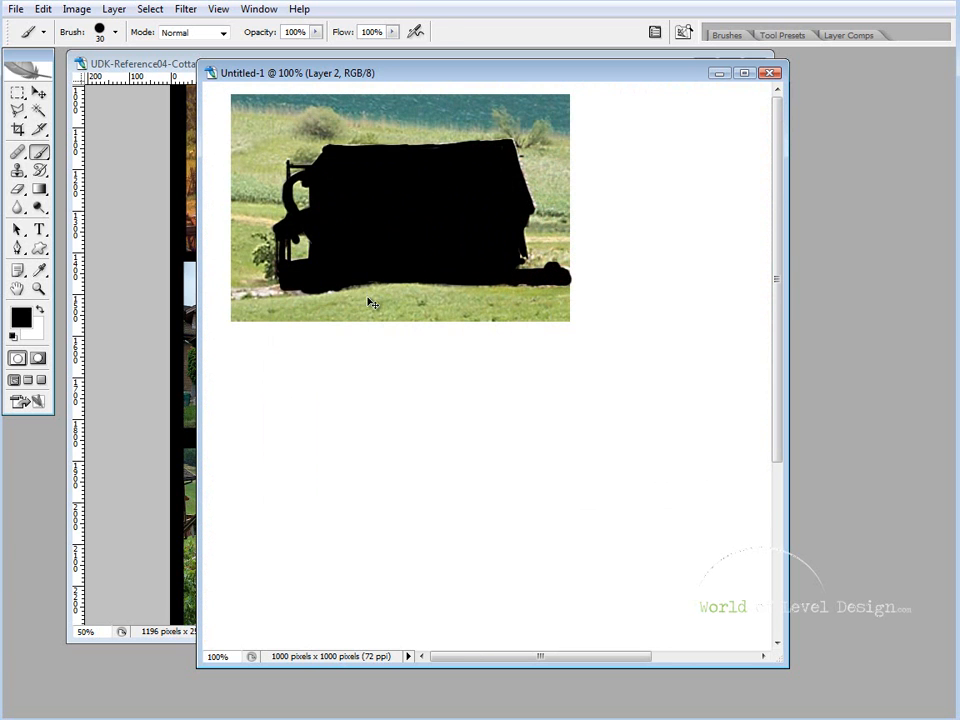
- Hide the photo layer and touch up the silhouette's outline with a 9-pixel brush
key(ctrl+plus)
drag(427, 219, 504, 369)
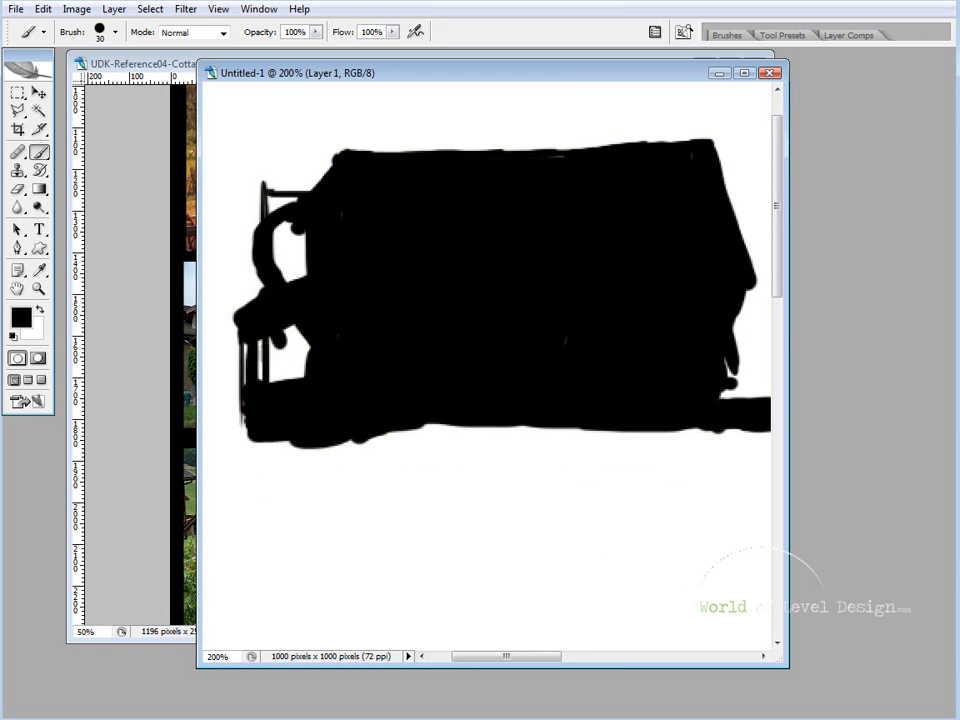
key(ctrl+minus)
key(ctrl+plus)
drag(456, 250, 489, 439)
click(546, 347)
click(480, 272)
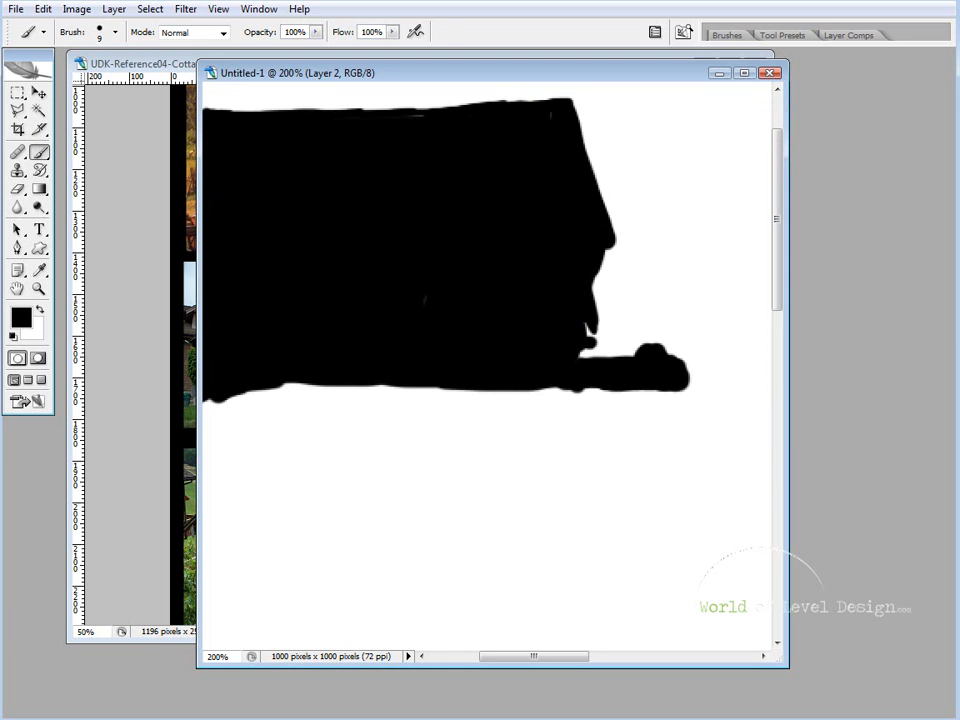
- Refine the thin beams at the silhouette's left end and give its base a straight lower edge
drag(469, 380, 712, 460)
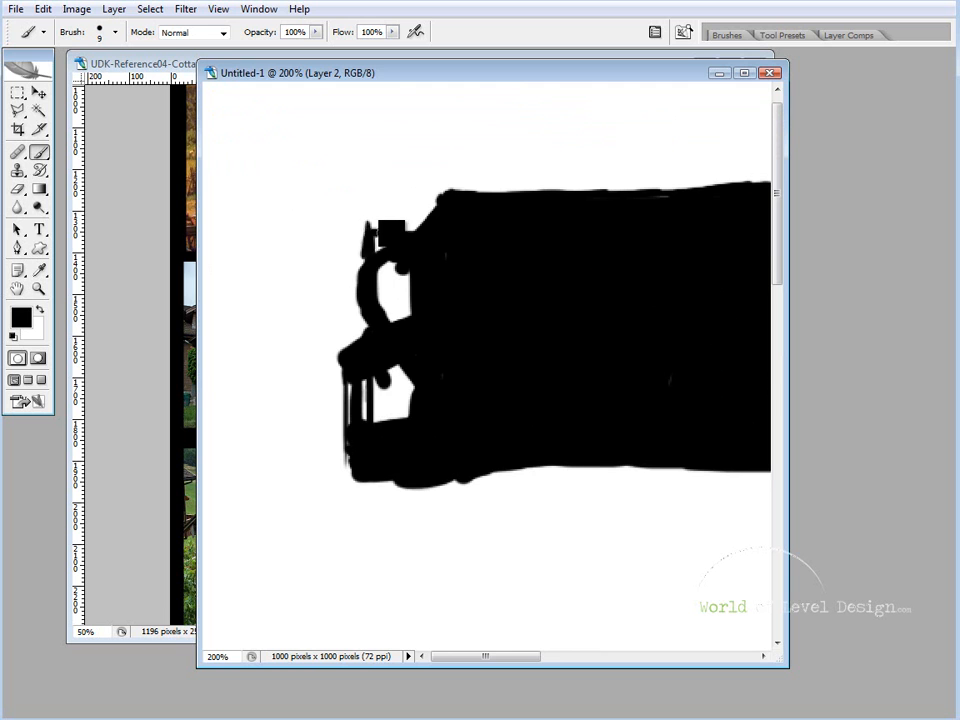
drag(562, 210, 462, 225)
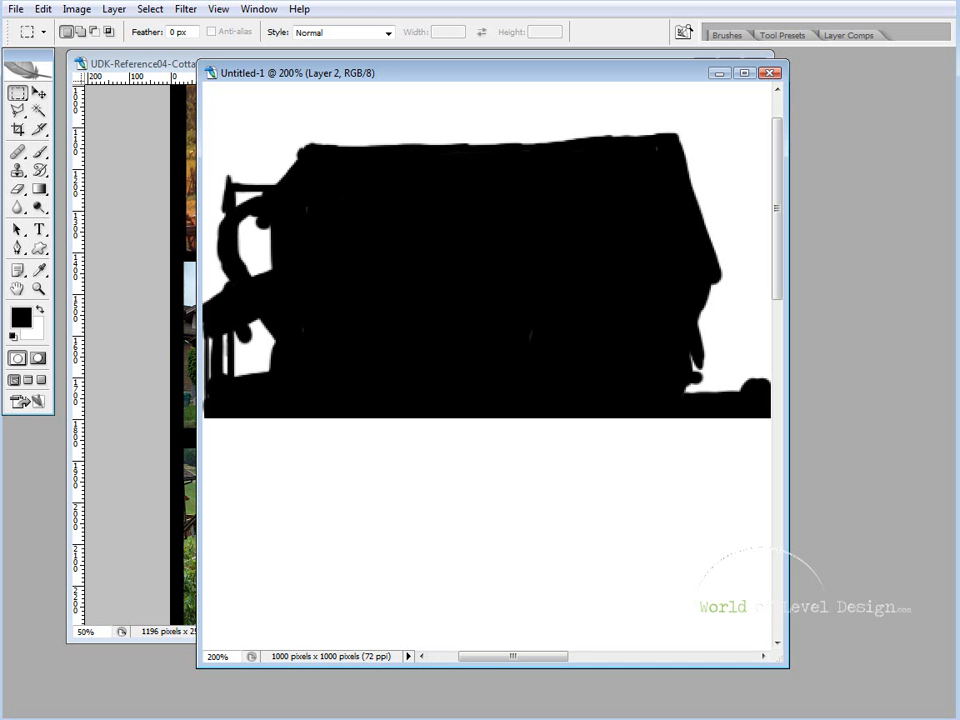
drag(365, 285, 381, 287)
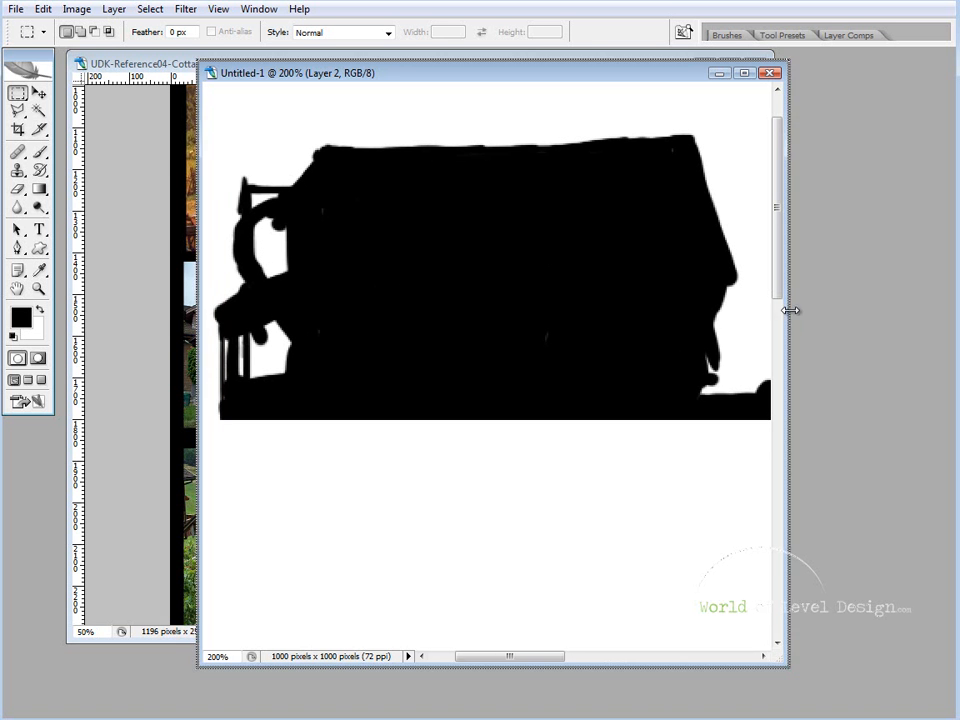
- Widen the document window, move the silhouette into the canvas's upper-left corner and scale it down slightly
drag(789, 309, 875, 309)
drag(602, 321, 660, 325)
key(ctrl+minus)
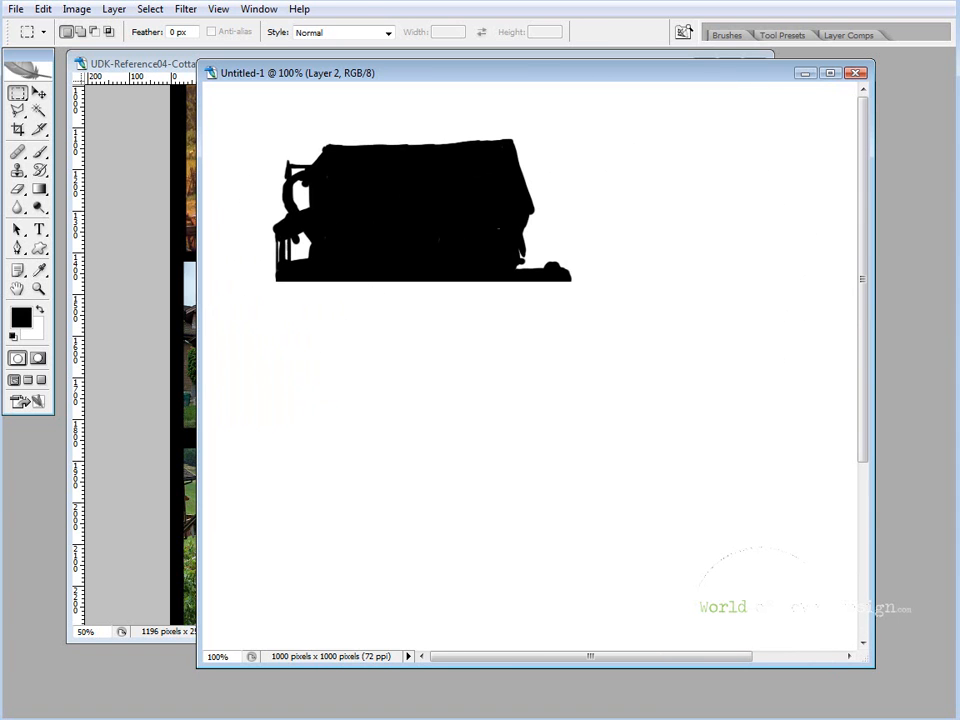
key(v)
drag(398, 238, 342, 168)
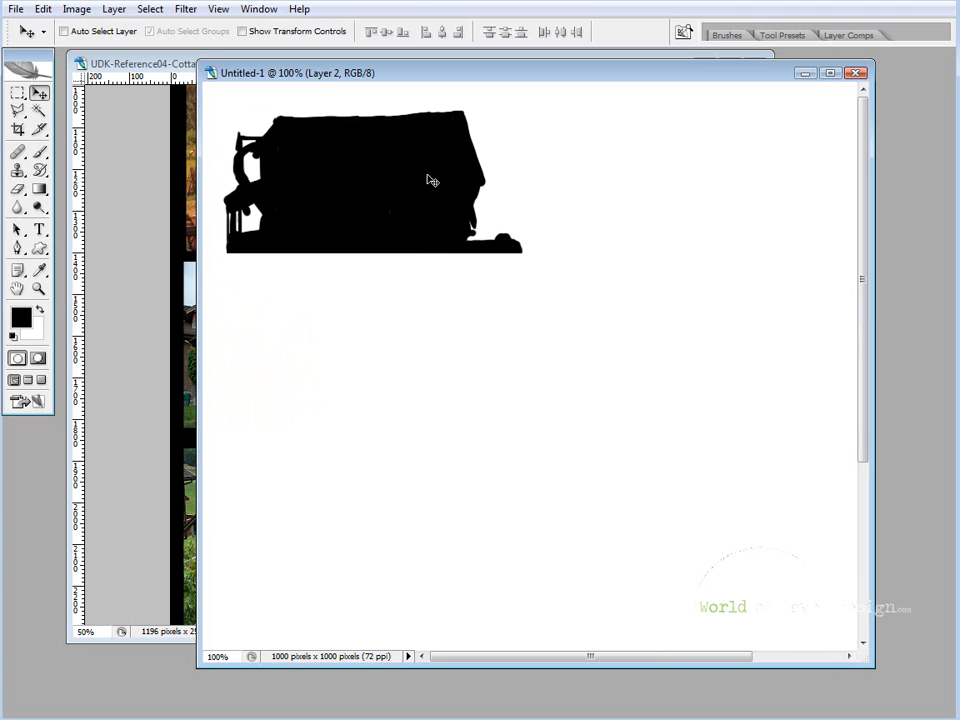
drag(601, 189, 588, 240)
key(ctrl+minus)
key(ctrl+z)
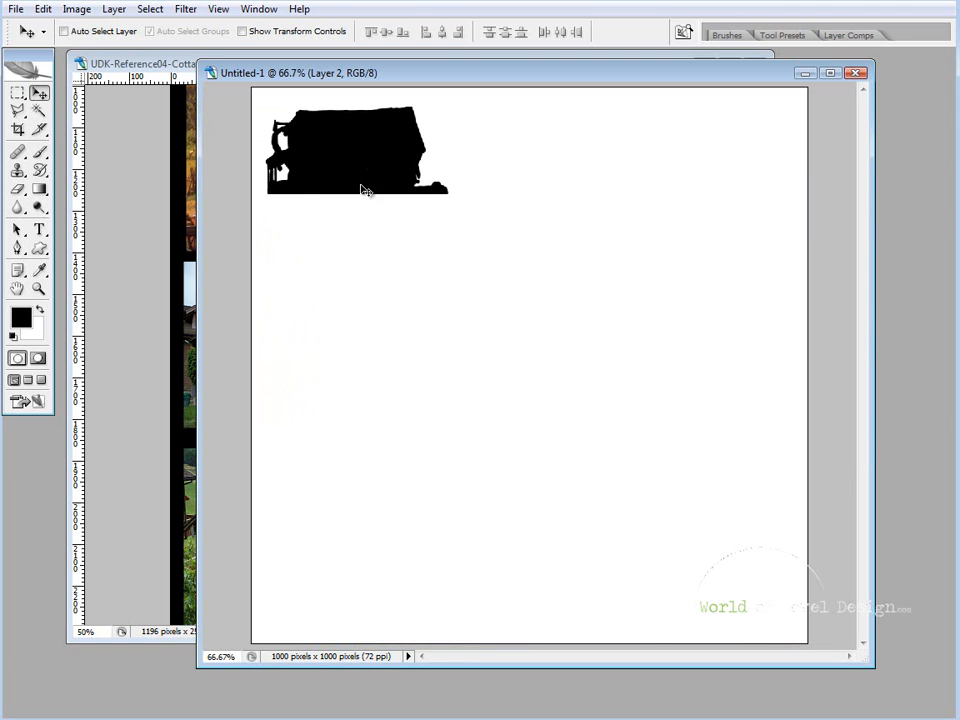
- Duplicate the silhouette layer twice and space the copies in a row to the right of the original
key(F7)
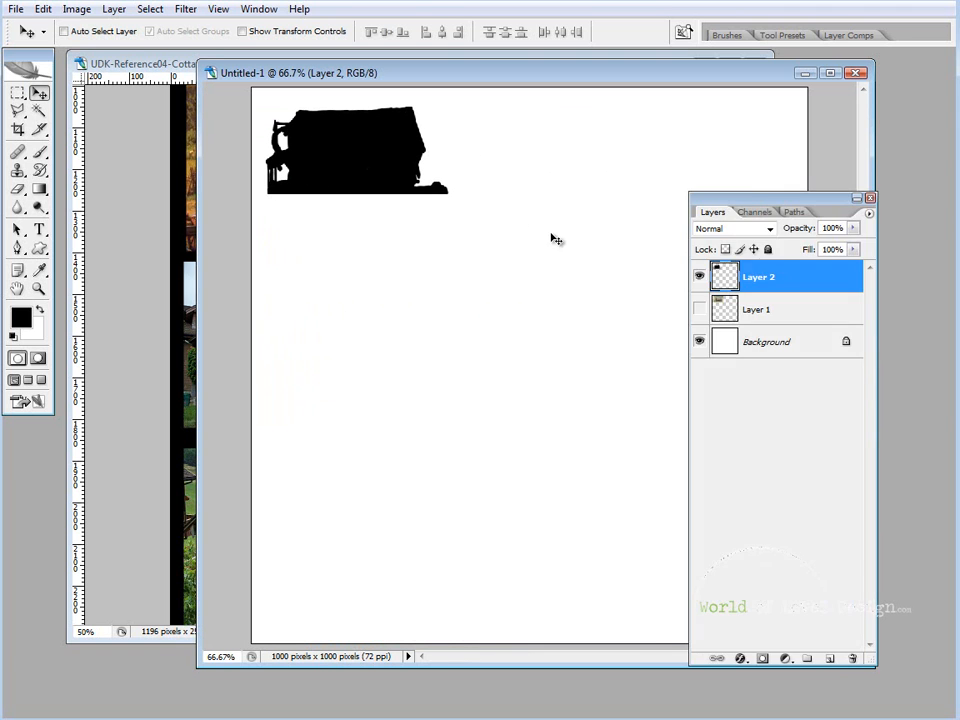
drag(345, 163, 789, 152)
drag(543, 163, 595, 173)
ctrl+click(762, 143)
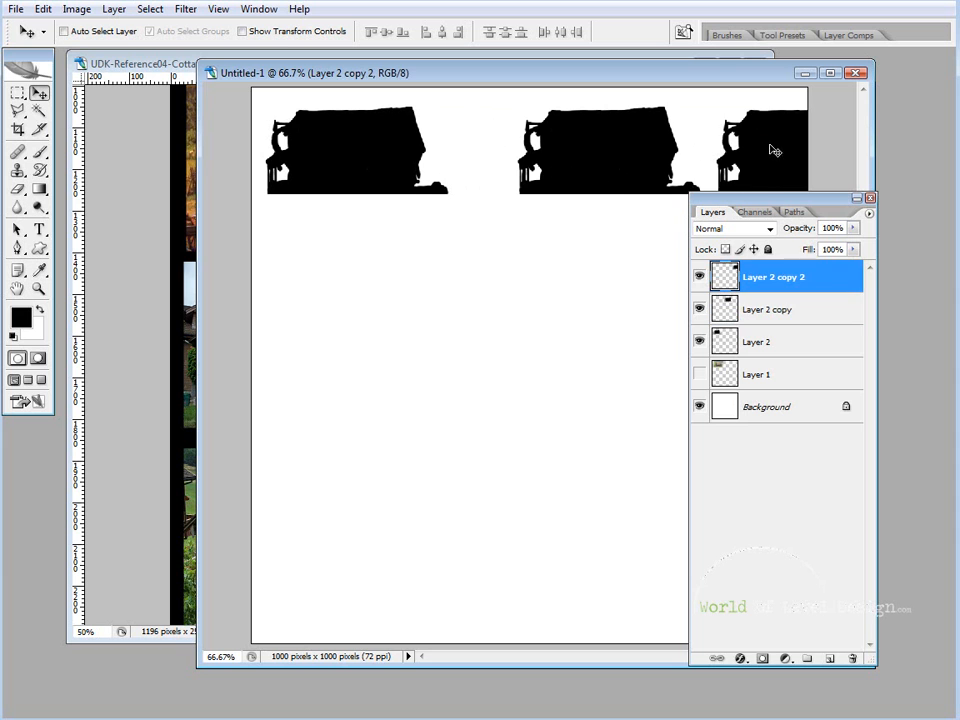
drag(774, 150, 812, 148)
- Widen the canvas to 1500 pixels, anchoring the existing artwork at the middle-left so the extra space is added on the right
click(76, 10)
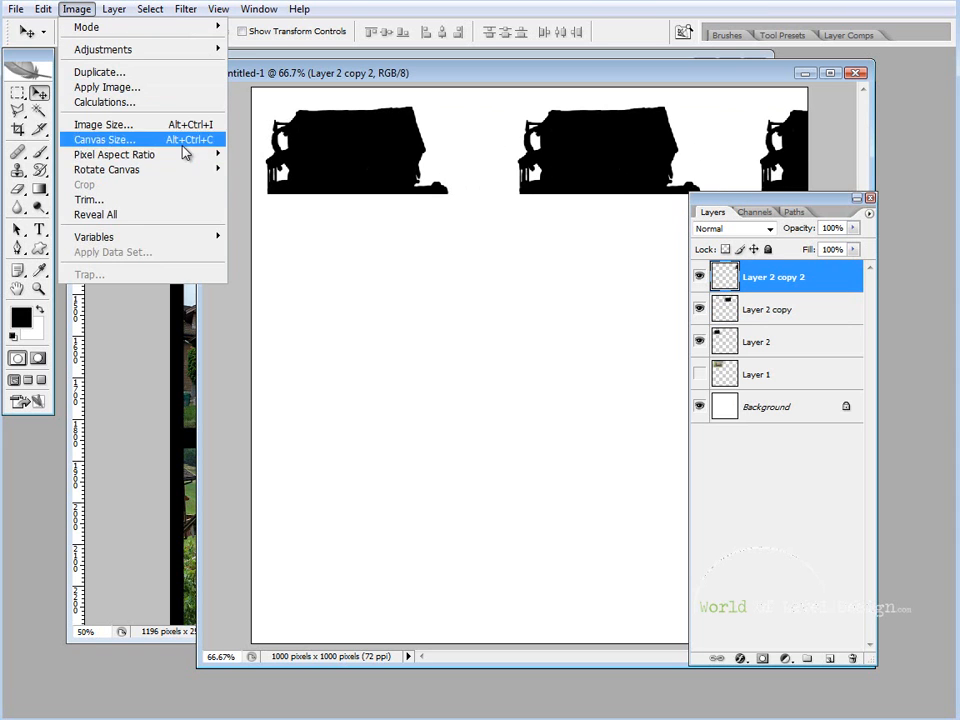
click(168, 145)
click(306, 323)
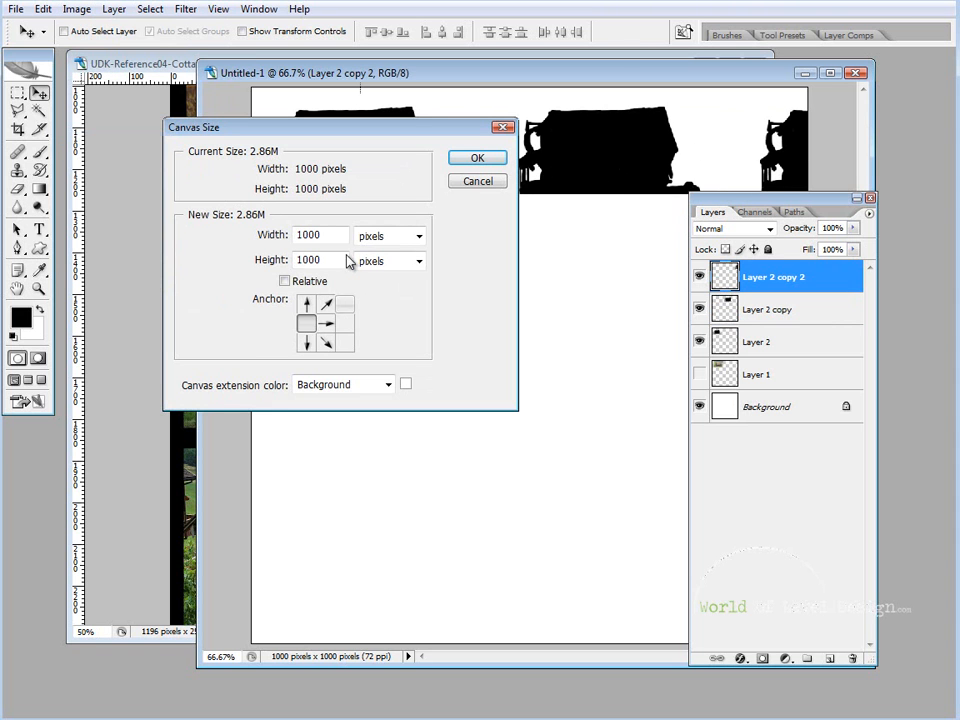
double_click(312, 235)
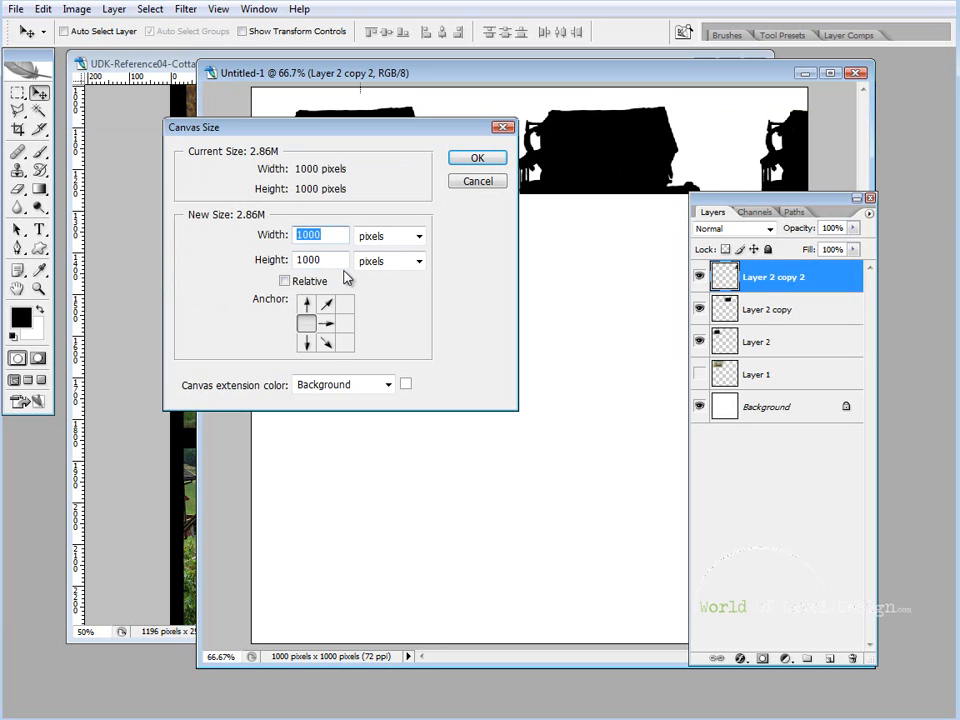
text(1500)
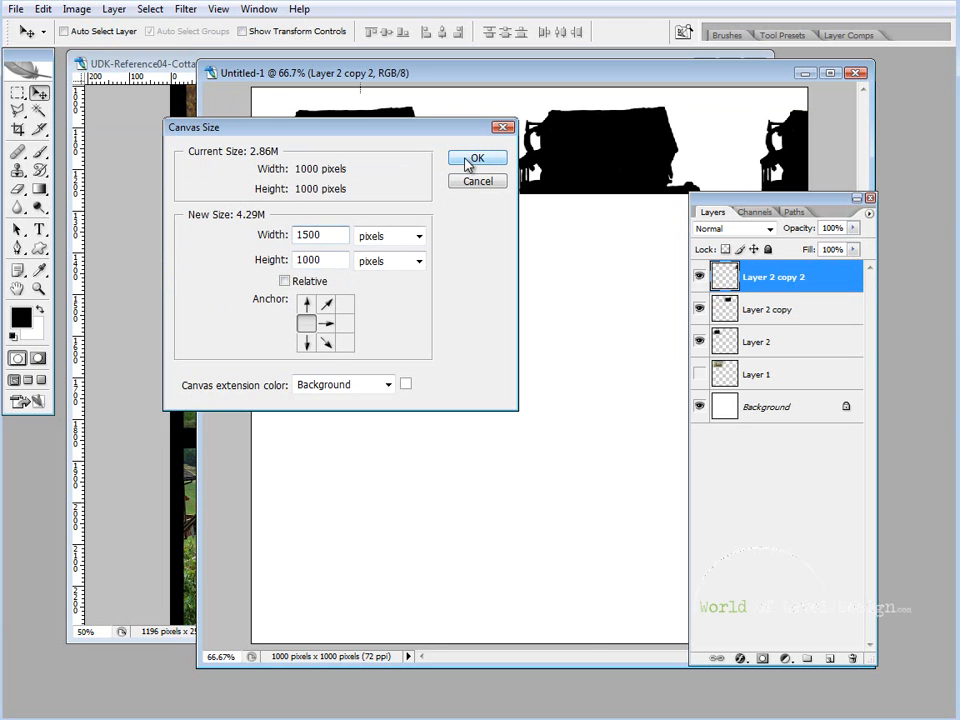
click(468, 158)
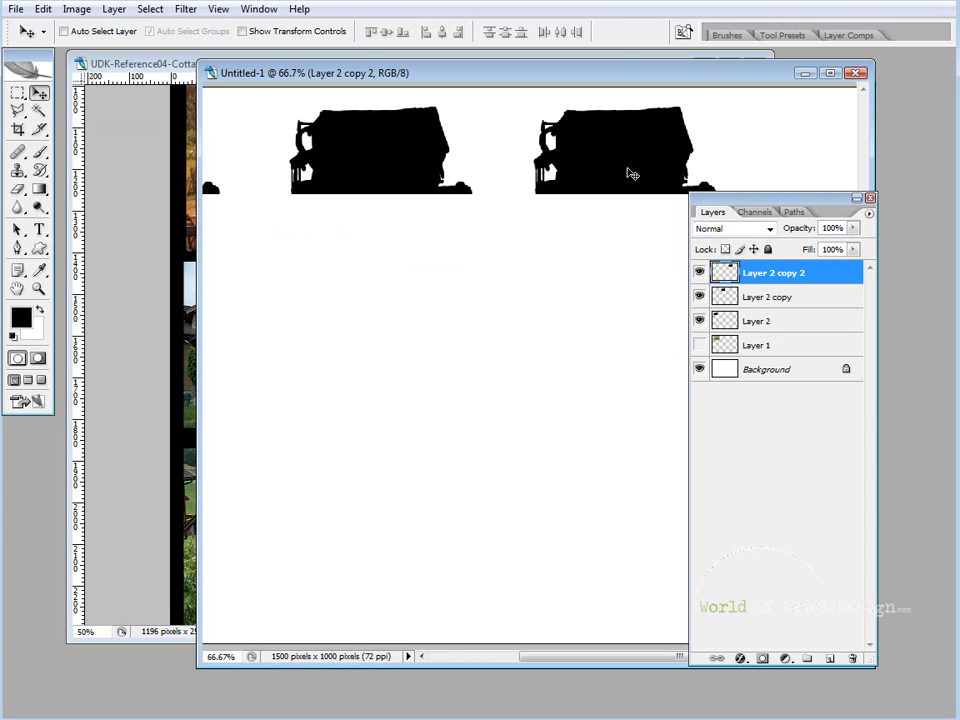
- Spread the second and third silhouettes farther apart so the three span the widened canvas
key(ctrl+minus)
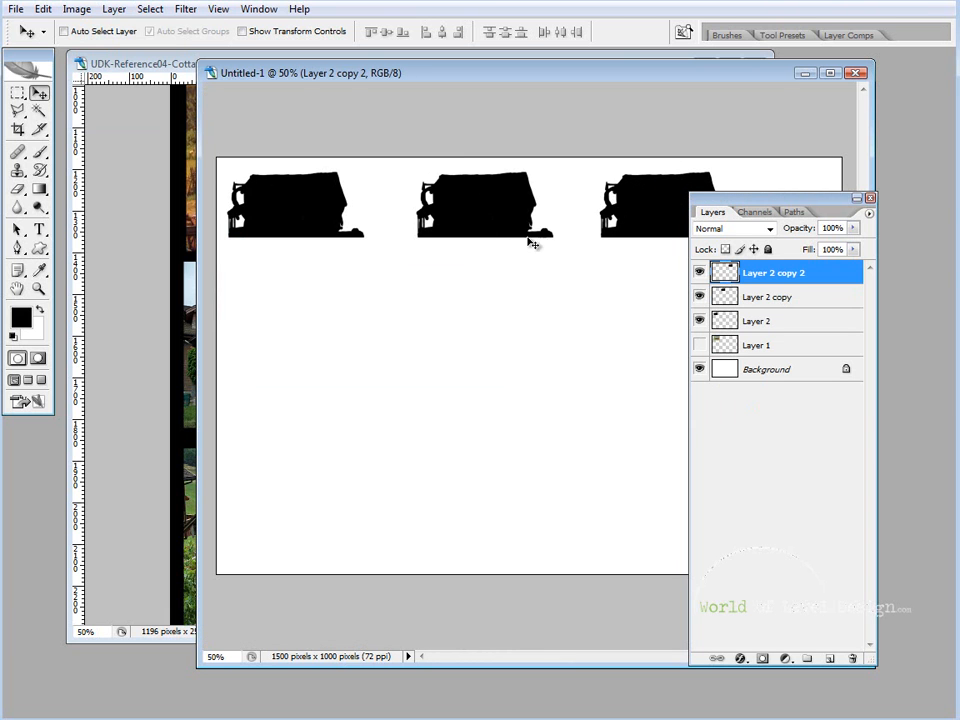
drag(484, 207, 508, 216)
drag(649, 204, 679, 205)
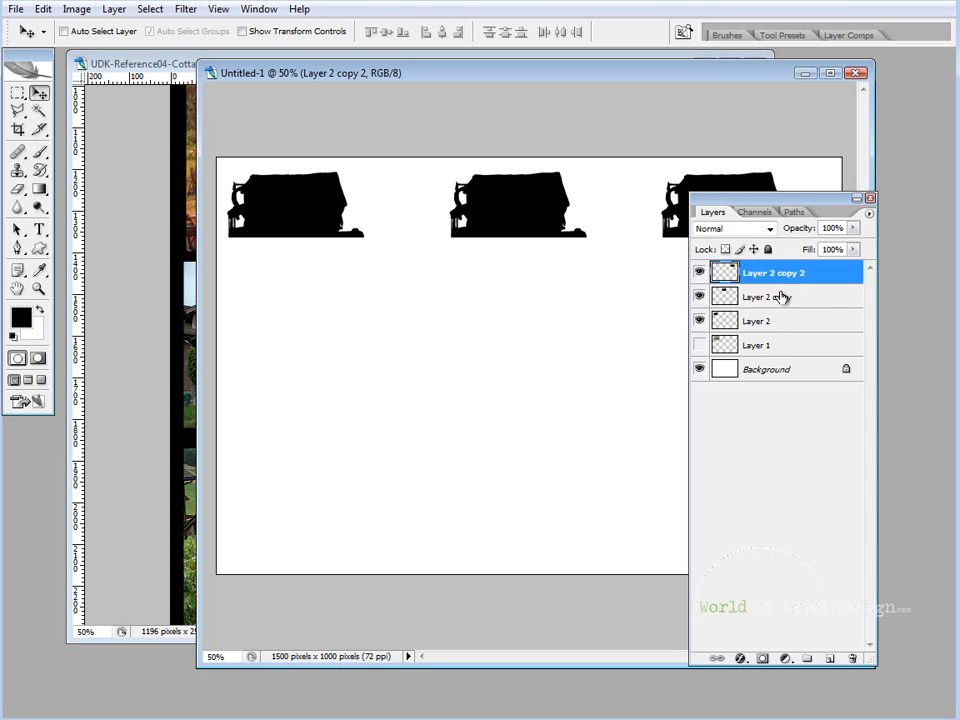
- Merge the three silhouette layers into one row and duplicate that row twice below to form a three-by-three grid
key(ctrl+e)
key(ctrl+e)
drag(508, 208, 545, 346)
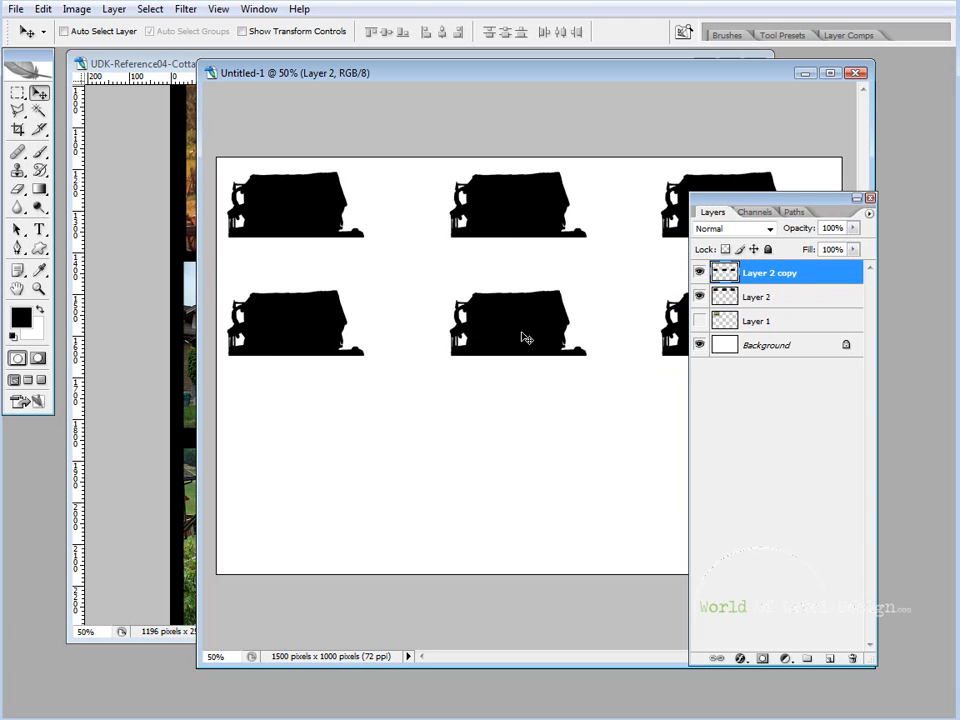
drag(490, 341, 506, 494)
drag(518, 328, 520, 356)
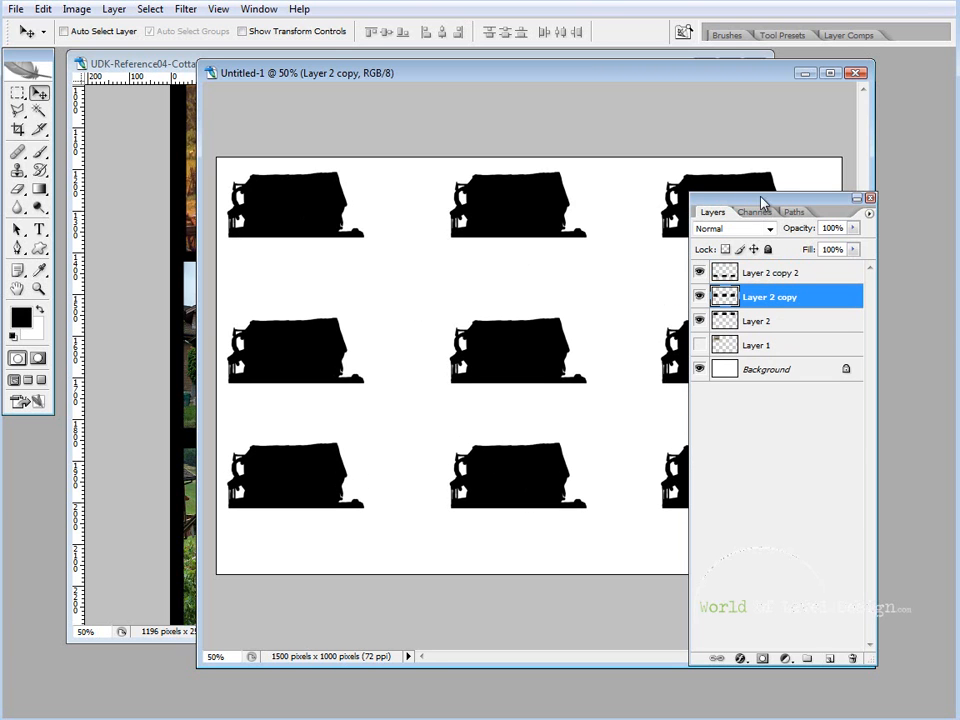
- Hide the layer list and examine the grid of silhouettes up close across the canvas
key(F7)
key(ctrl+plus)
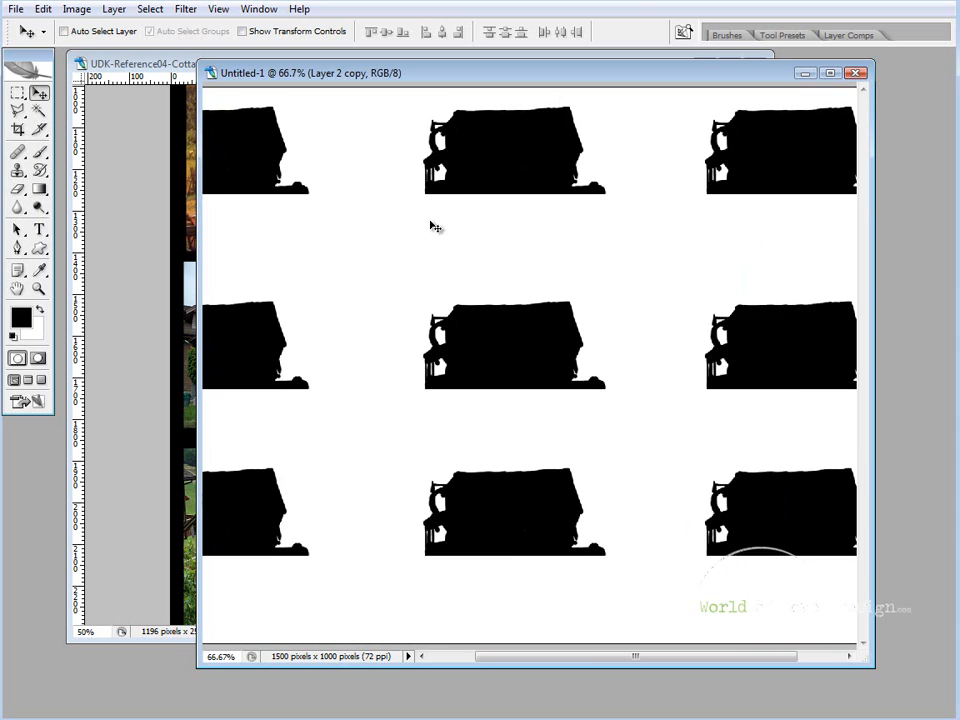
key(ctrl+plus)
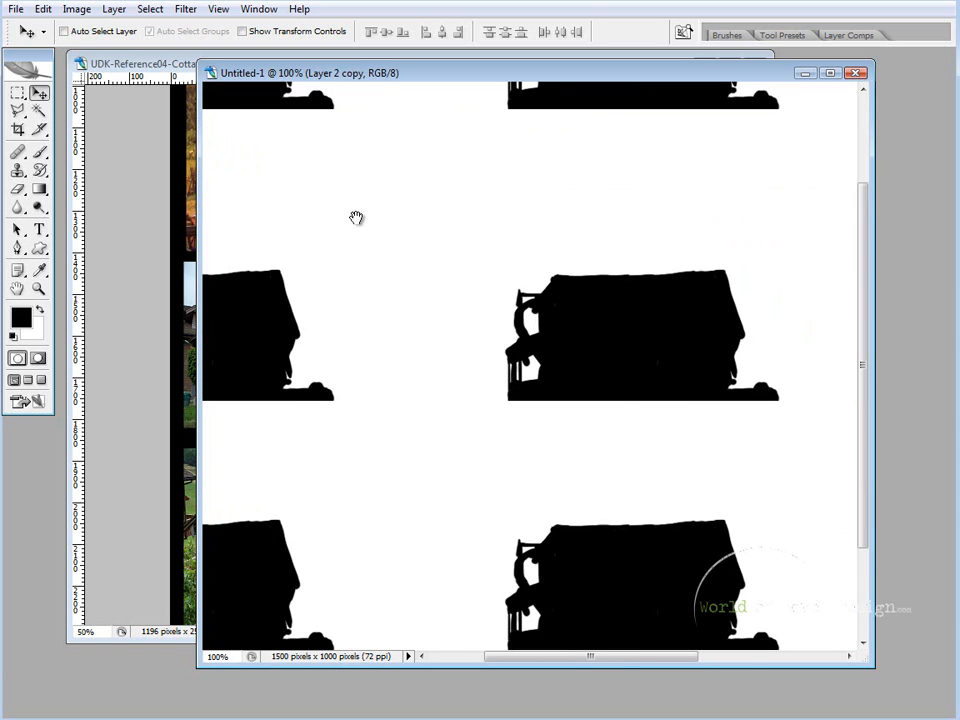
key(ctrl+minus)
drag(570, 240, 446, 162)
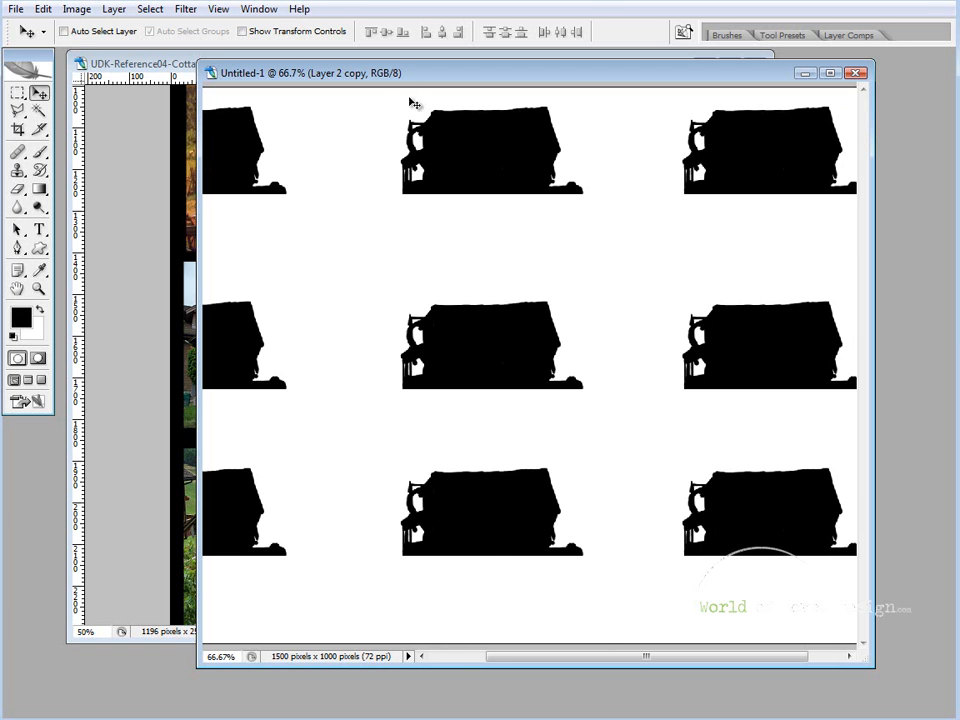
drag(540, 238, 610, 254)
drag(627, 263, 622, 262)
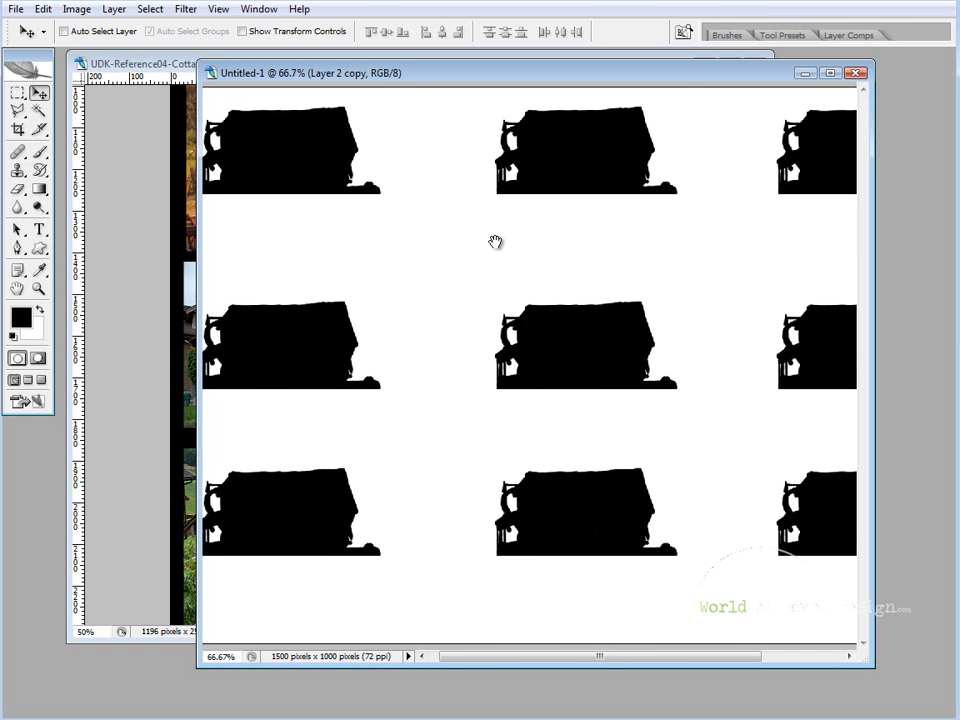
drag(496, 242, 563, 236)
drag(576, 170, 530, 167)
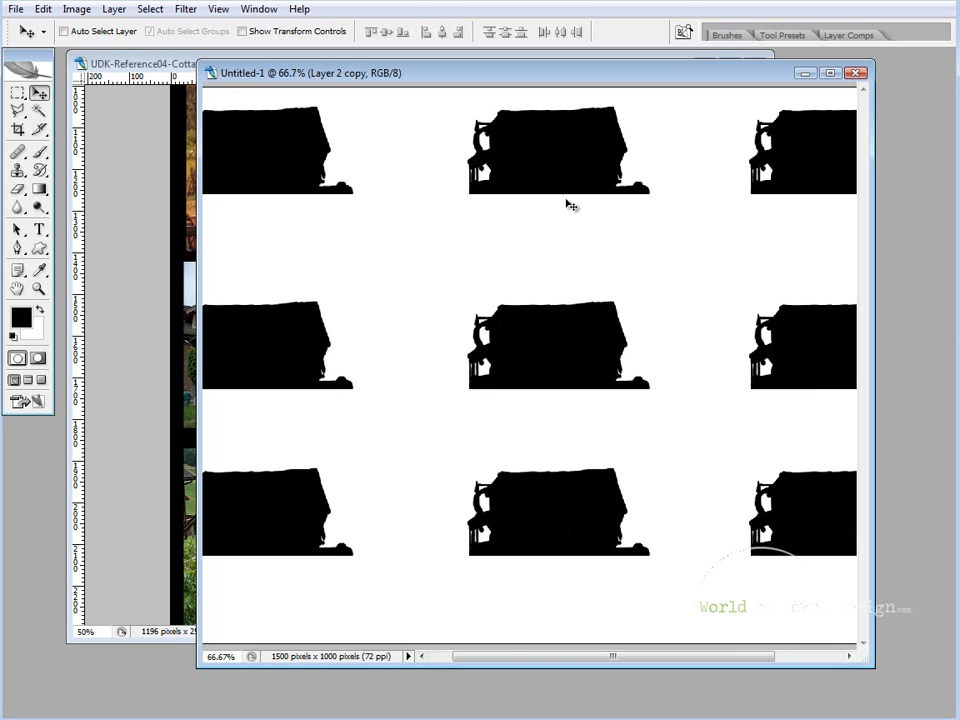
drag(571, 205, 374, 244)
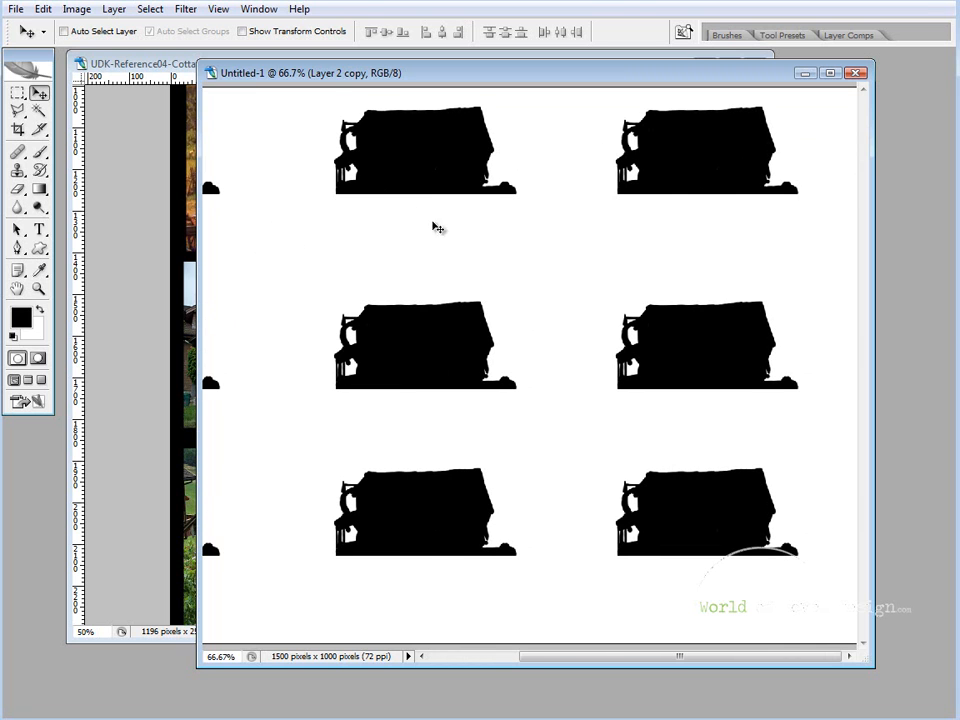
drag(528, 281, 439, 339)
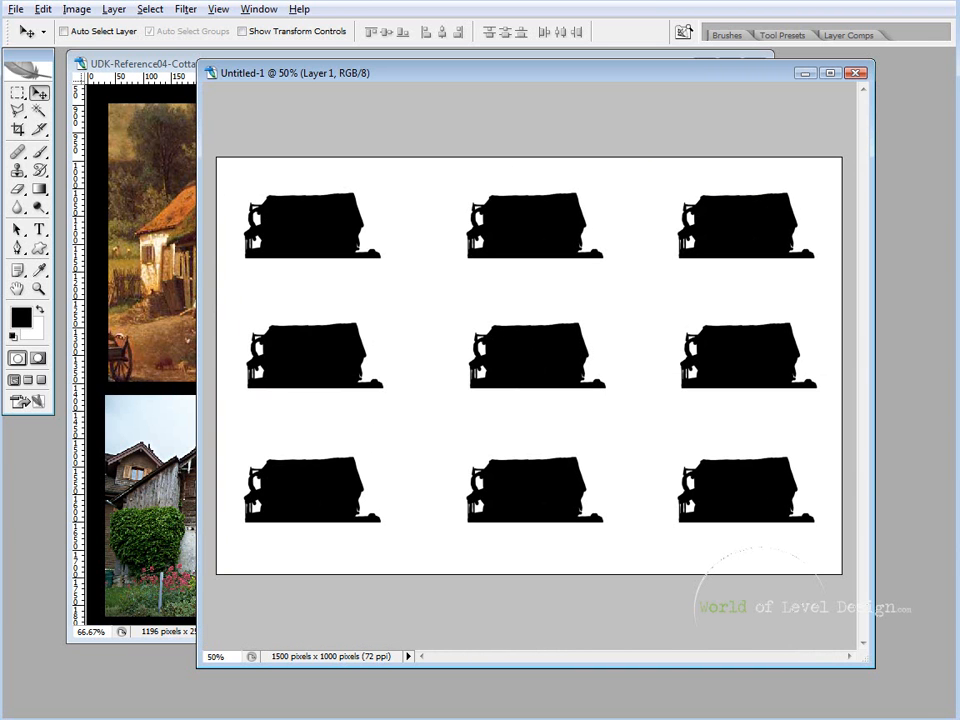
- Make the top row's Layer 2 active and toggle the visibility of the row layers to check each row
key(F7)
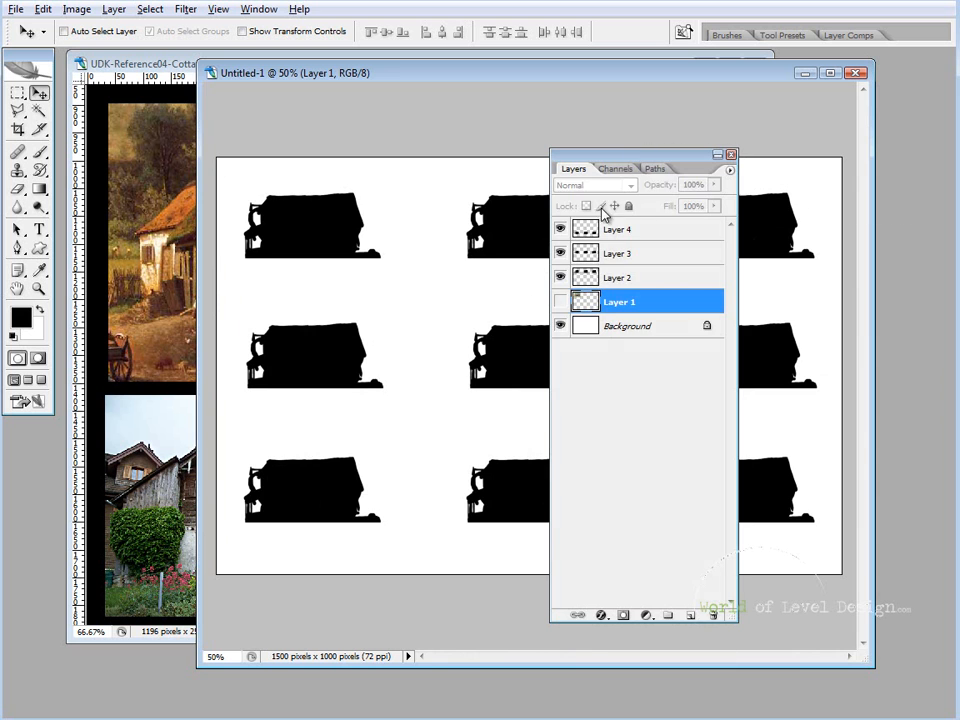
click(615, 277)
click(561, 253)
click(561, 230)
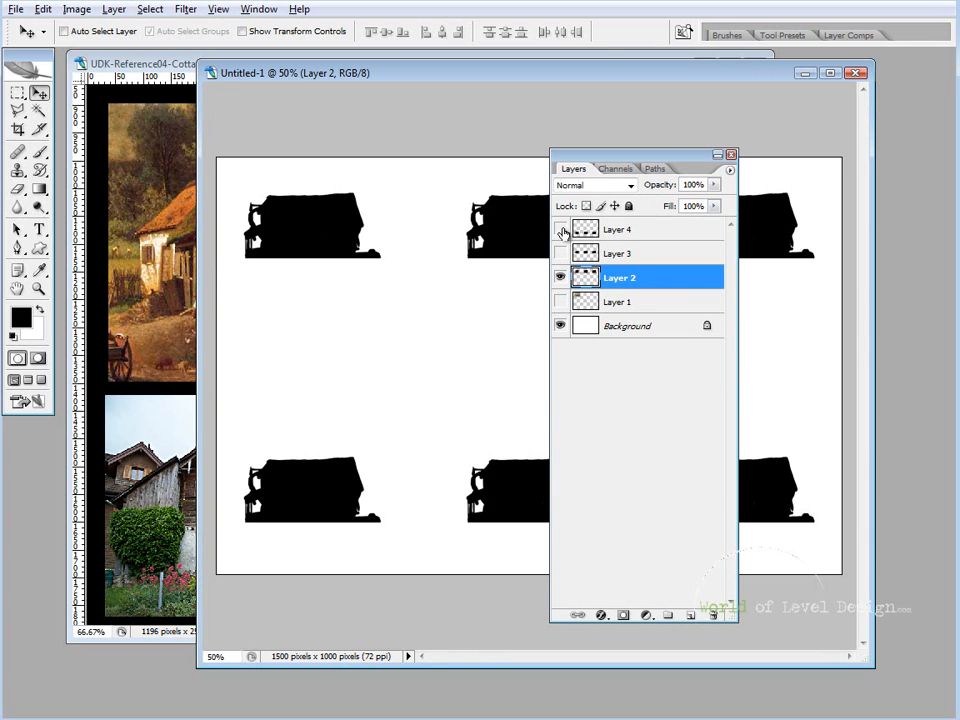
click(561, 253)
click(561, 277)
click(561, 277)
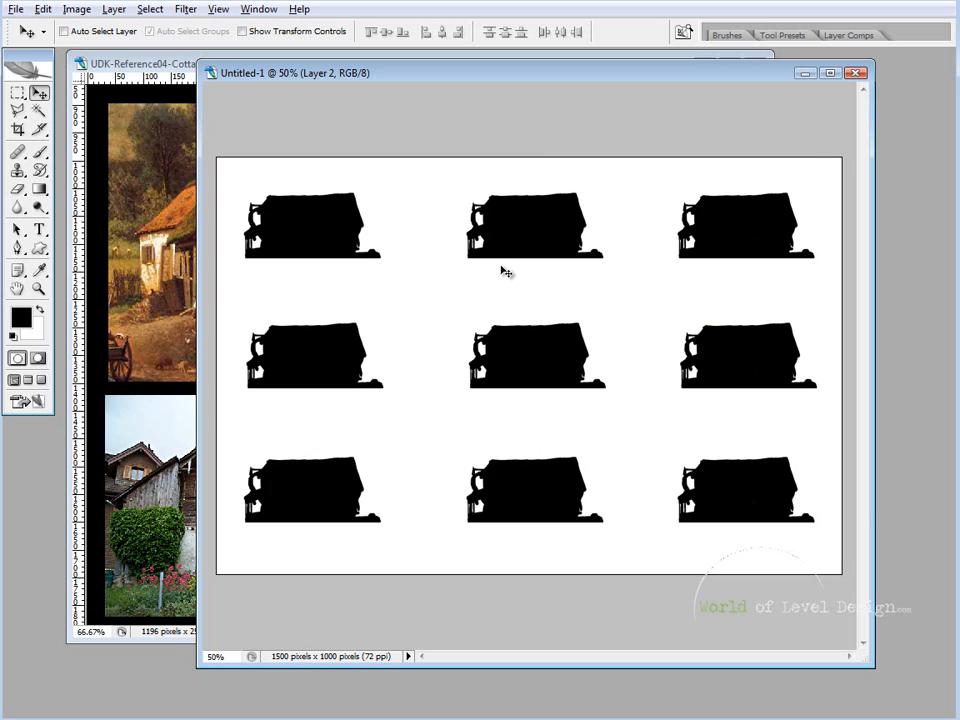
- Hide the middle and bottom silhouette rows so only the top row remains to work on
key(ctrl+plus)
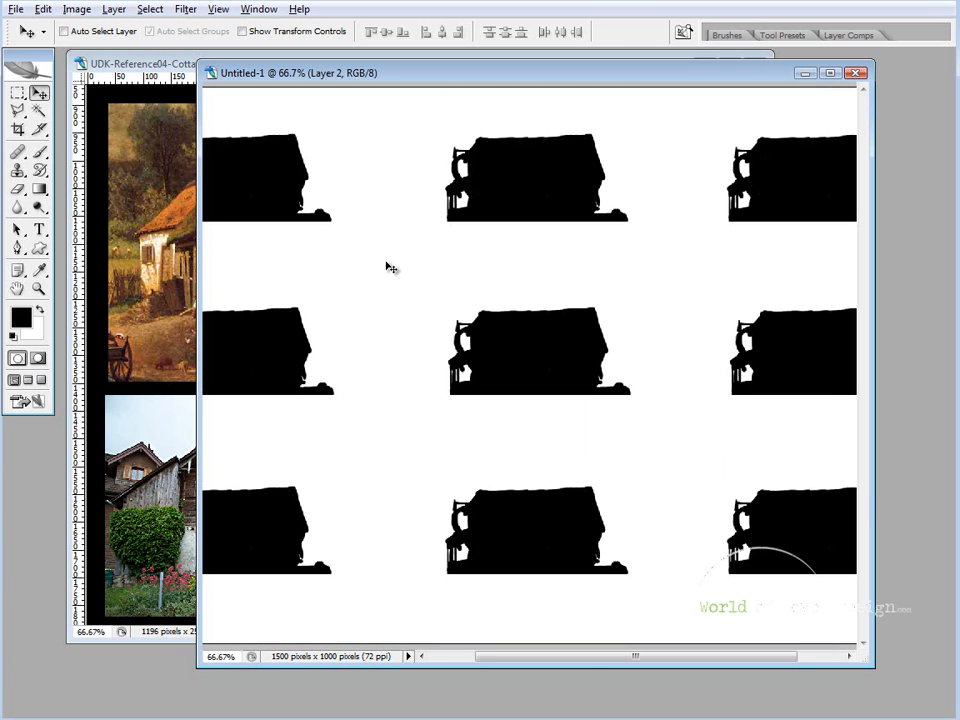
drag(323, 216, 520, 313)
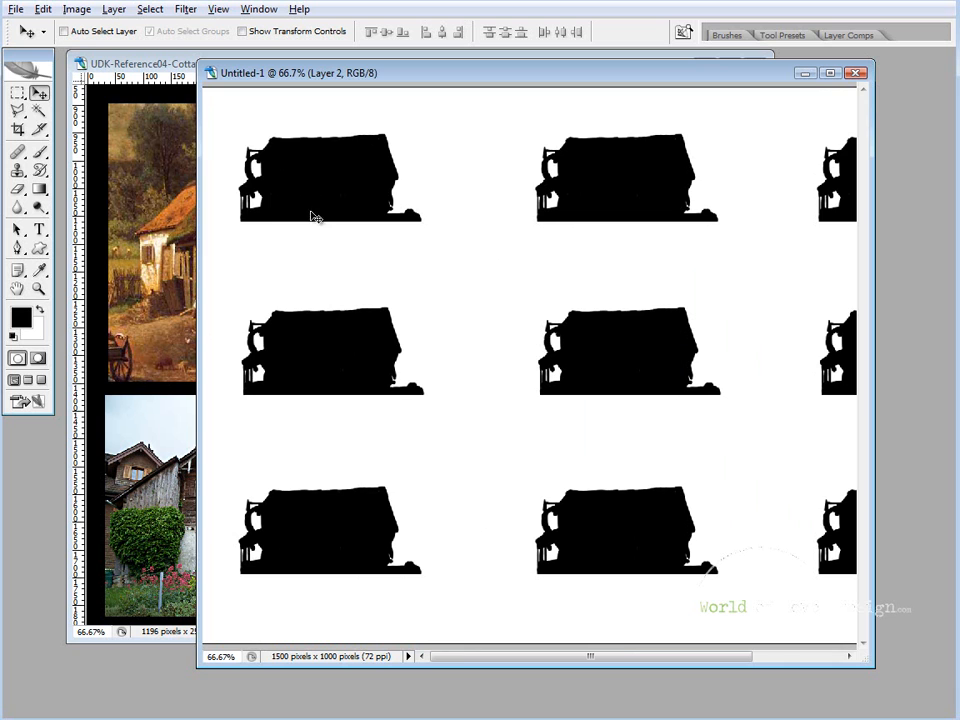
drag(706, 302, 646, 302)
key(ctrl+alt+z)
key(ctrl+alt+z)
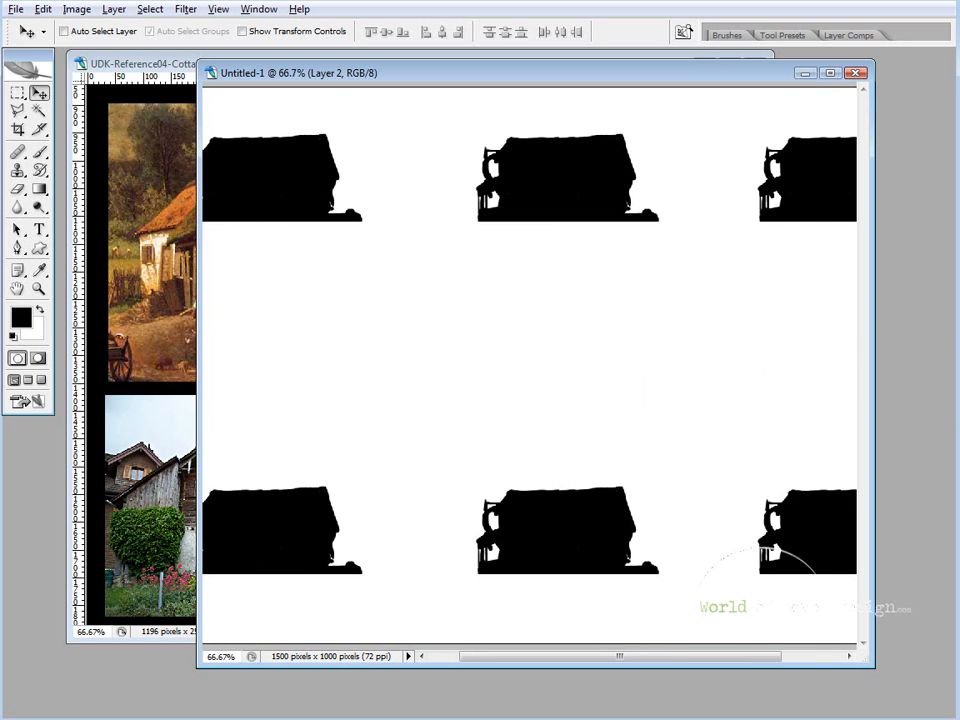
drag(514, 302, 683, 302)
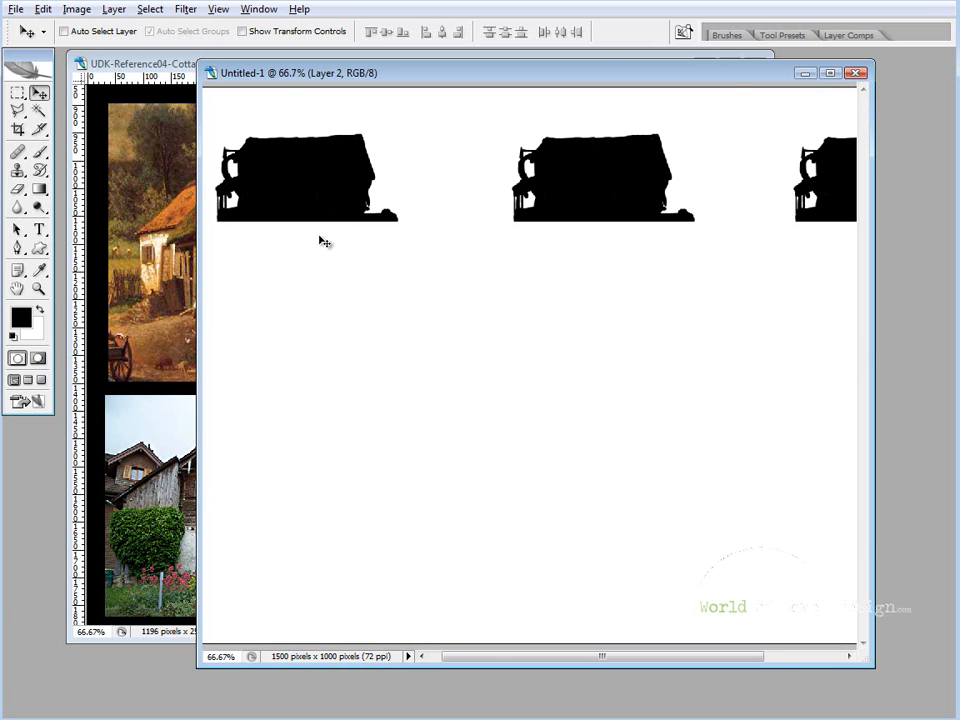
key(ctrl+alt+0)
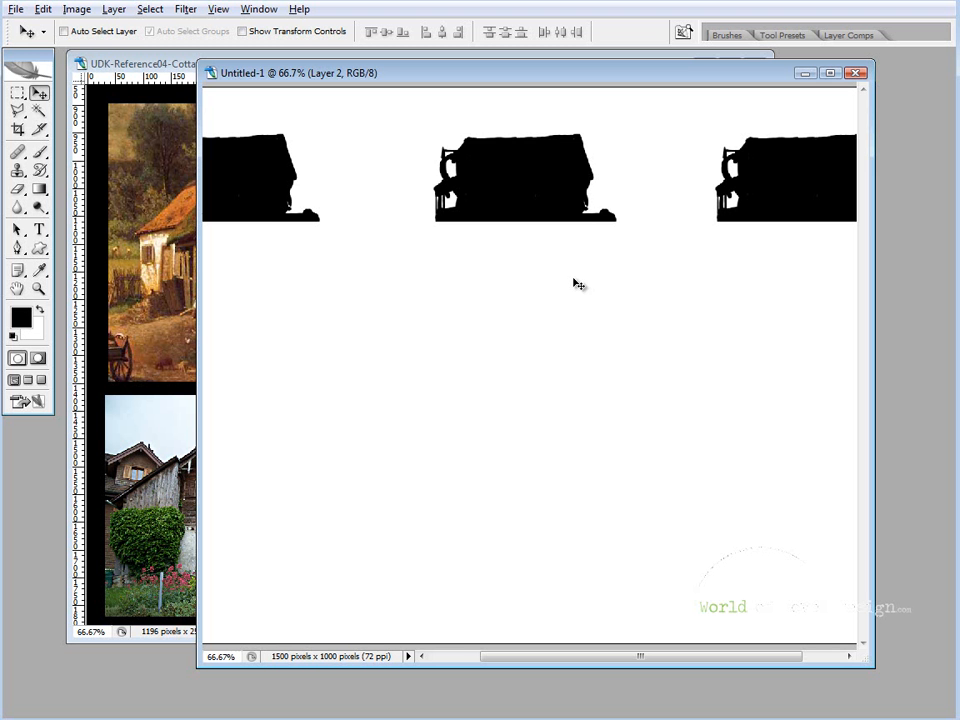
key(ctrl+alt+z)
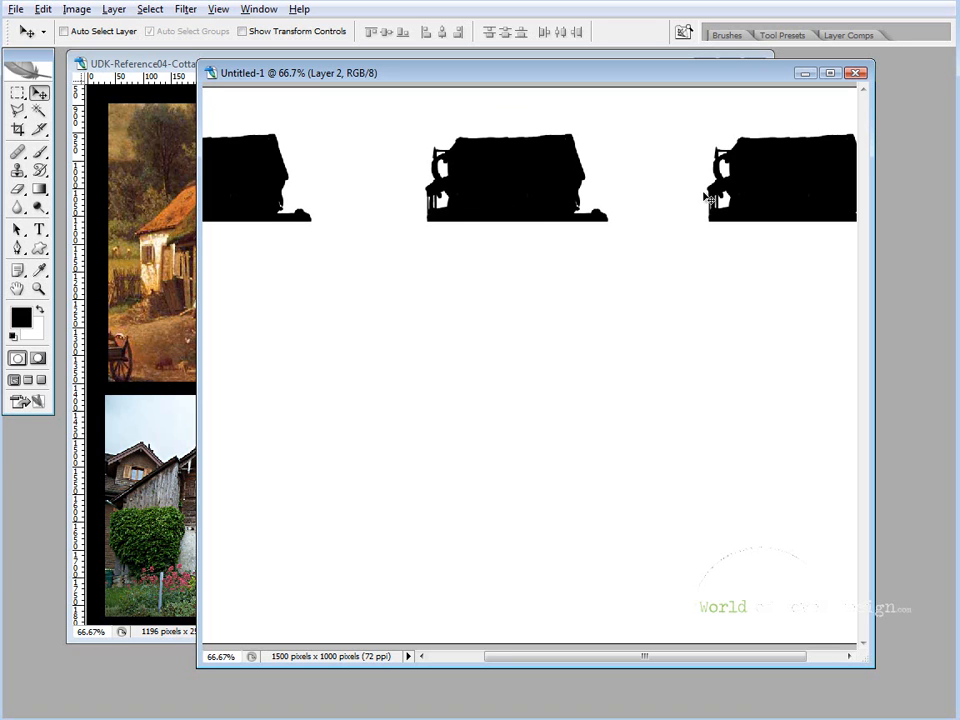
drag(494, 171, 537, 200)
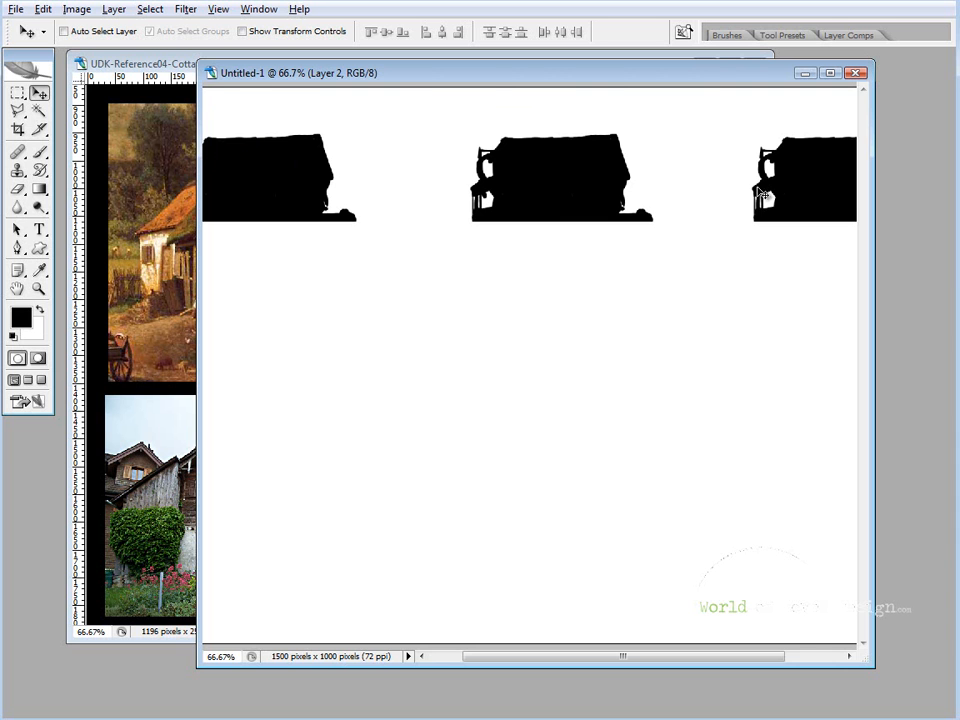
- Look through the cottage images in UDK-Reference04-Cottage.jpg for shape ideas and return to the top row's middle silhouette
click(182, 258)
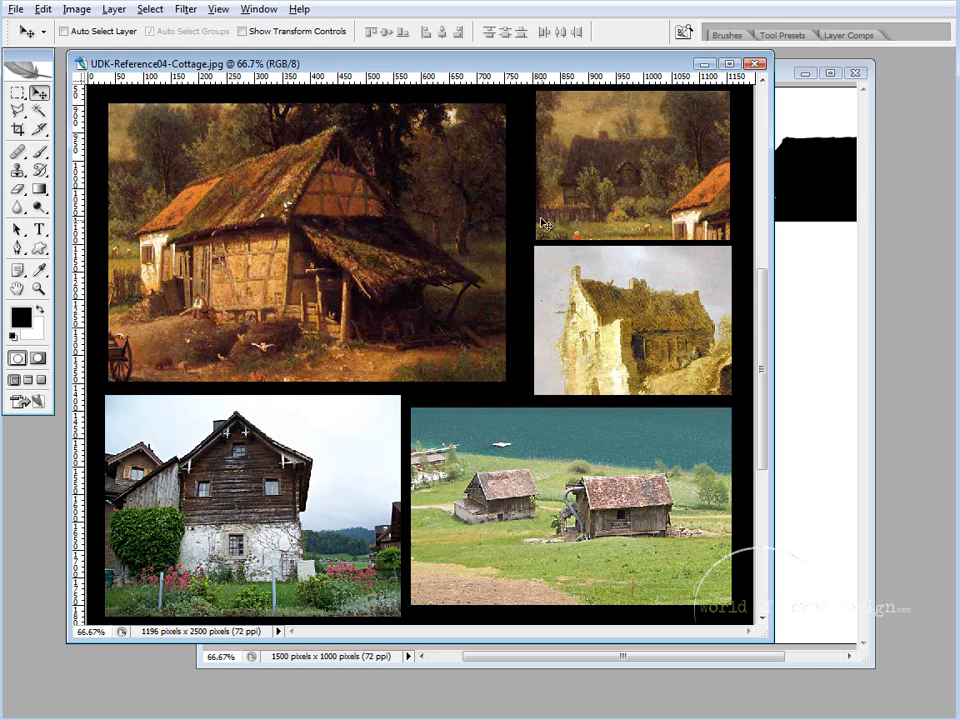
scroll(527, 464, down, 1)
scroll(527, 464, down, 5)
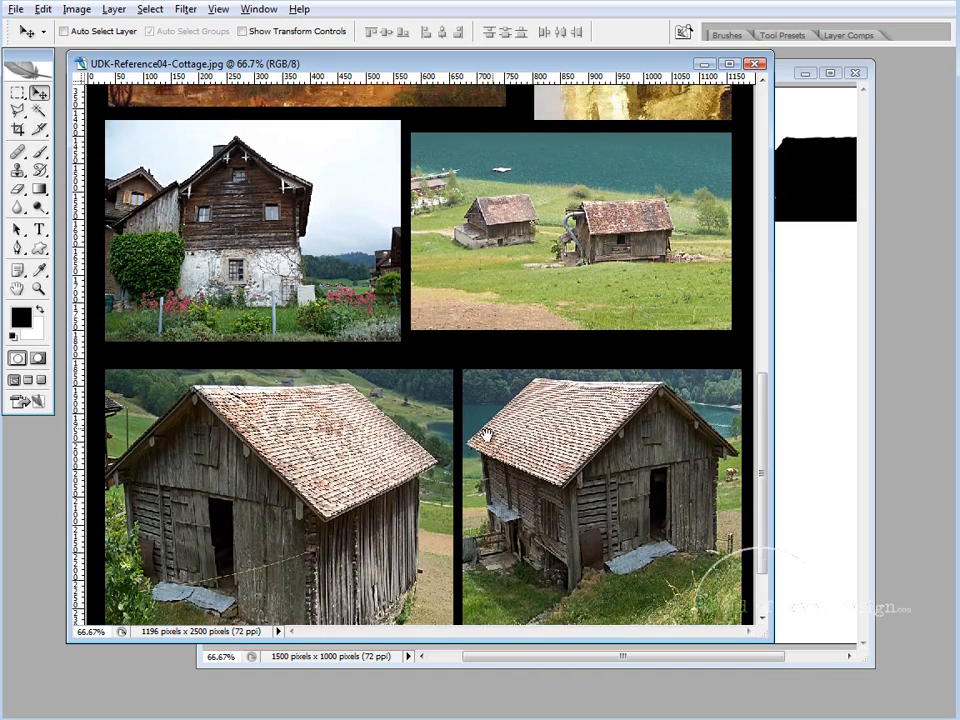
scroll(334, 305, up, 6)
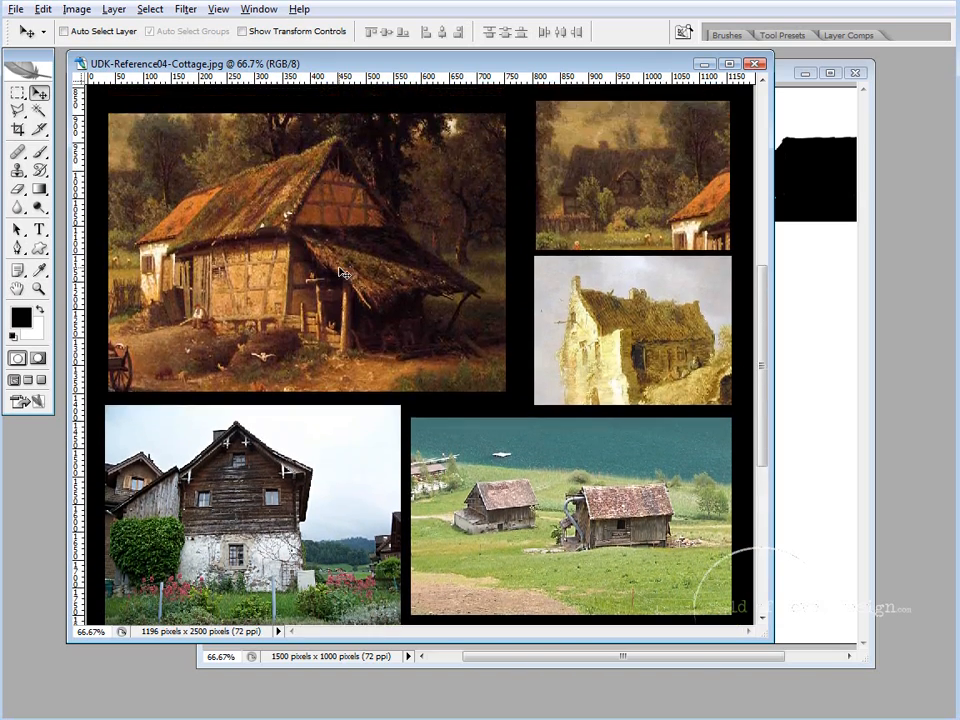
click(806, 199)
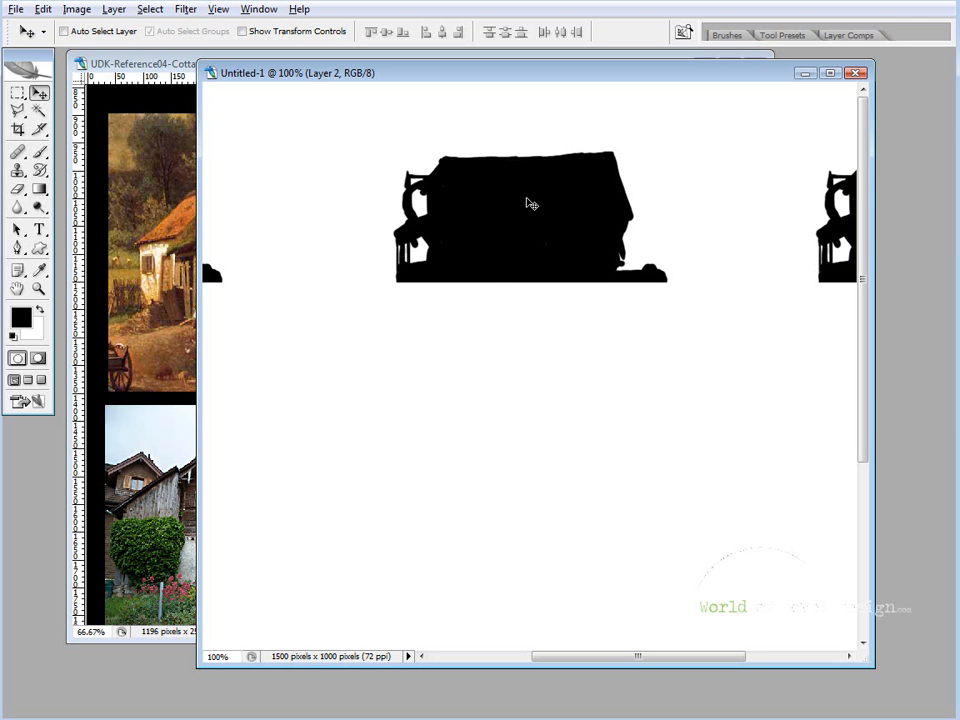
mouse_move(642, 240)
mouse_down()
mouse_move(519, 244)
mouse_move(654, 249)
mouse_up()
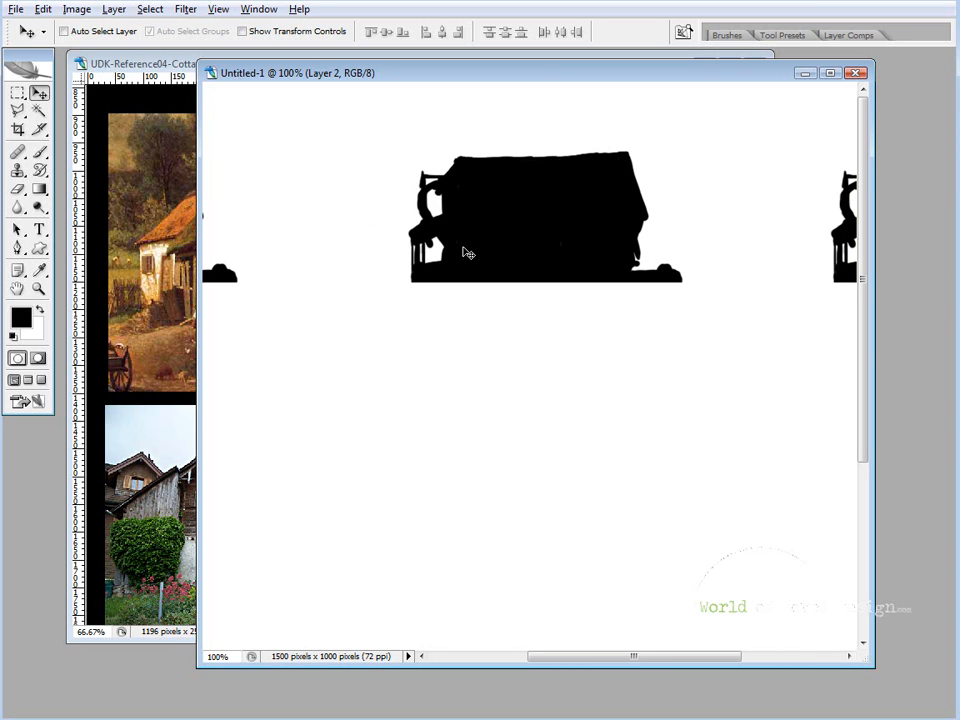
- Choose the hard round 19-pixel brush and paint a thin pointed spike above the left end of the middle silhouette's roof
key(b)
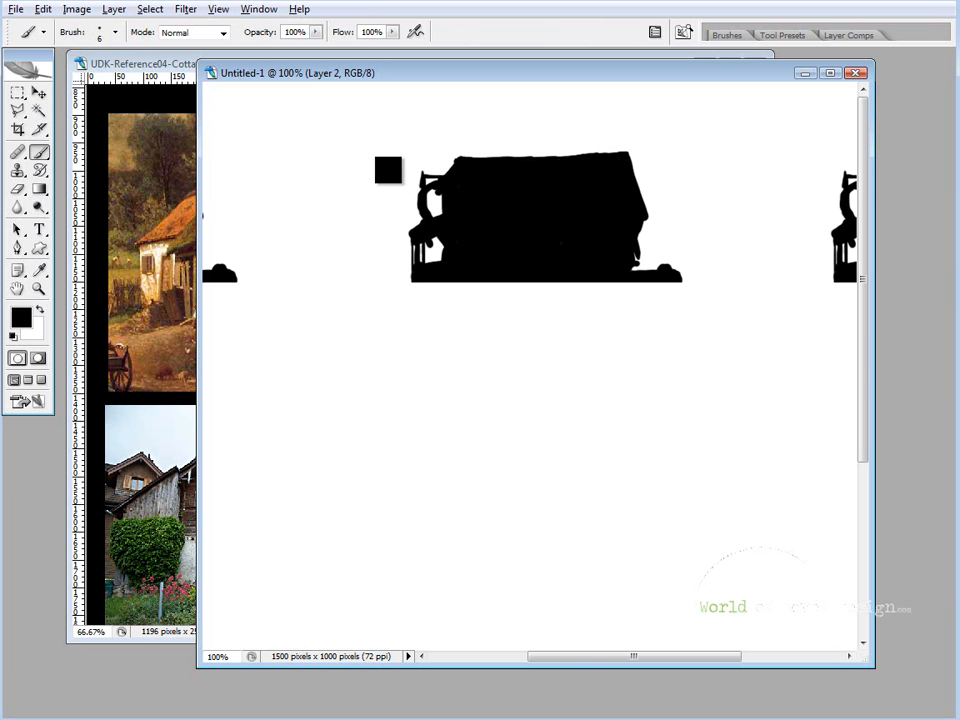
right_click(490, 206)
click(581, 443)
click(579, 457)
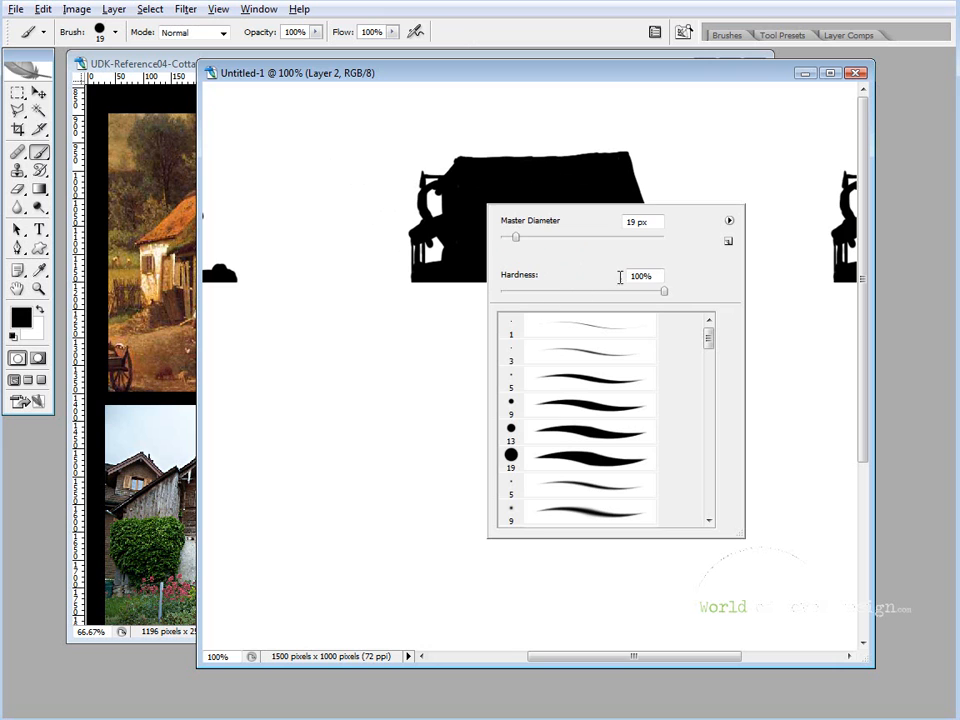
click(656, 278)
key(Return)
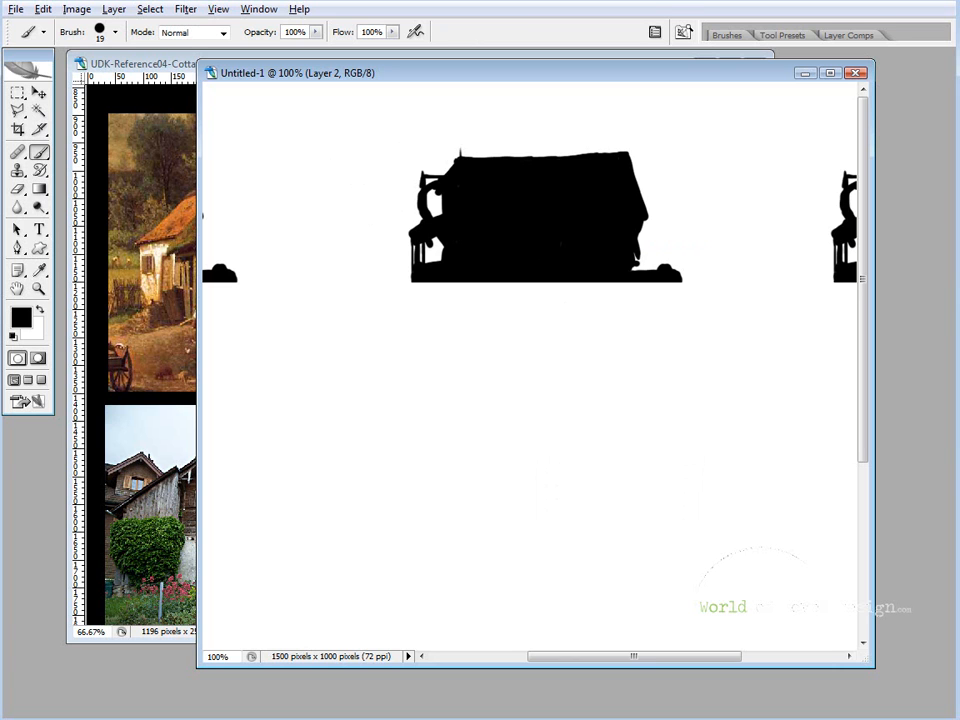
mouse_move(443, 217)
mouse_down()
mouse_move(562, 215)
mouse_move(449, 215)
mouse_up()
drag(465, 141, 466, 172)
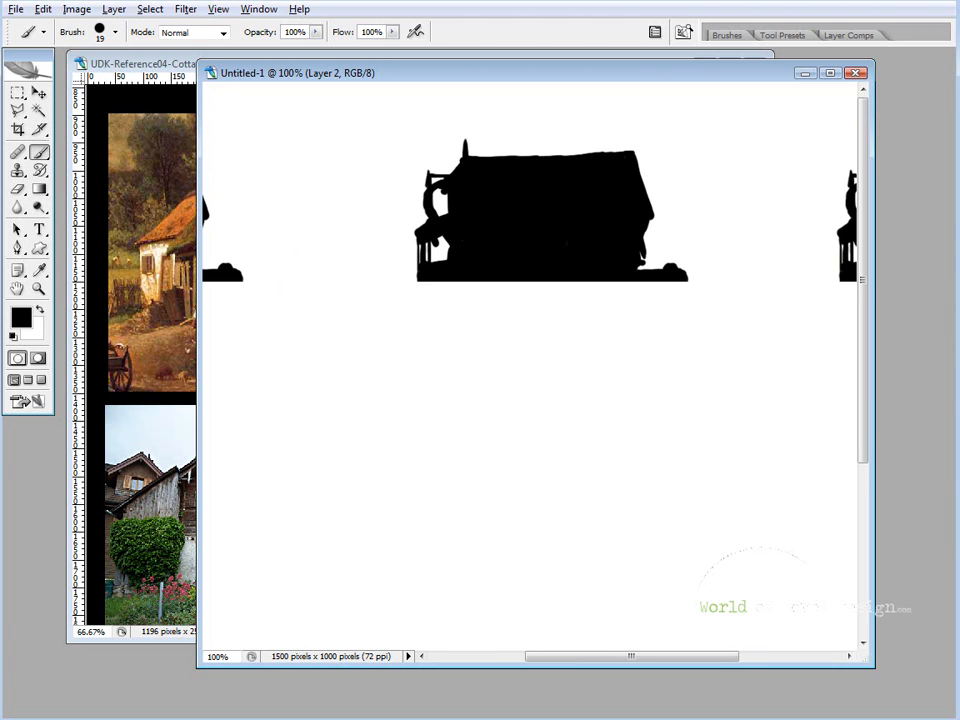
- Paint a spike at the right end of the middle silhouette's roof, extend its ground leftward and roughen the side walls and porch
drag(627, 142, 628, 168)
drag(507, 213, 493, 201)
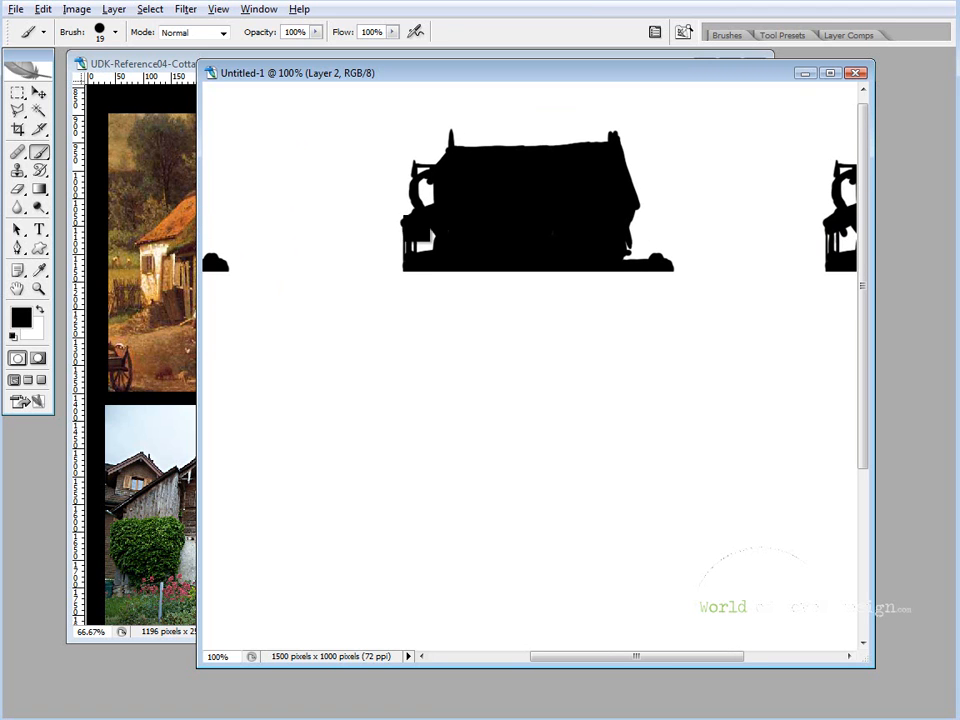
drag(402, 262, 384, 265)
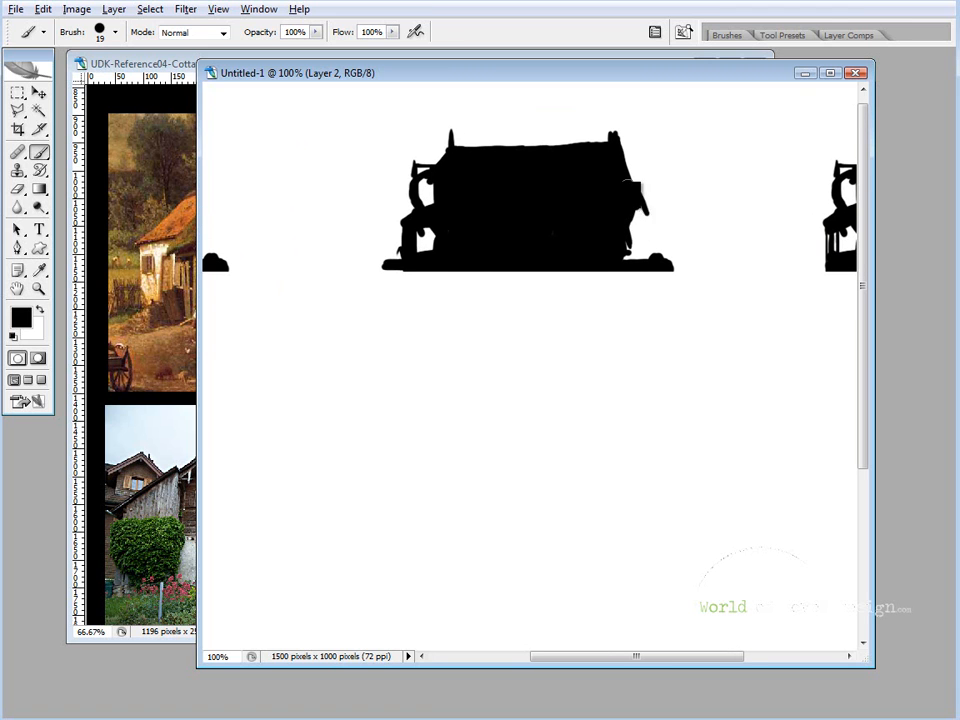
drag(637, 213, 626, 190)
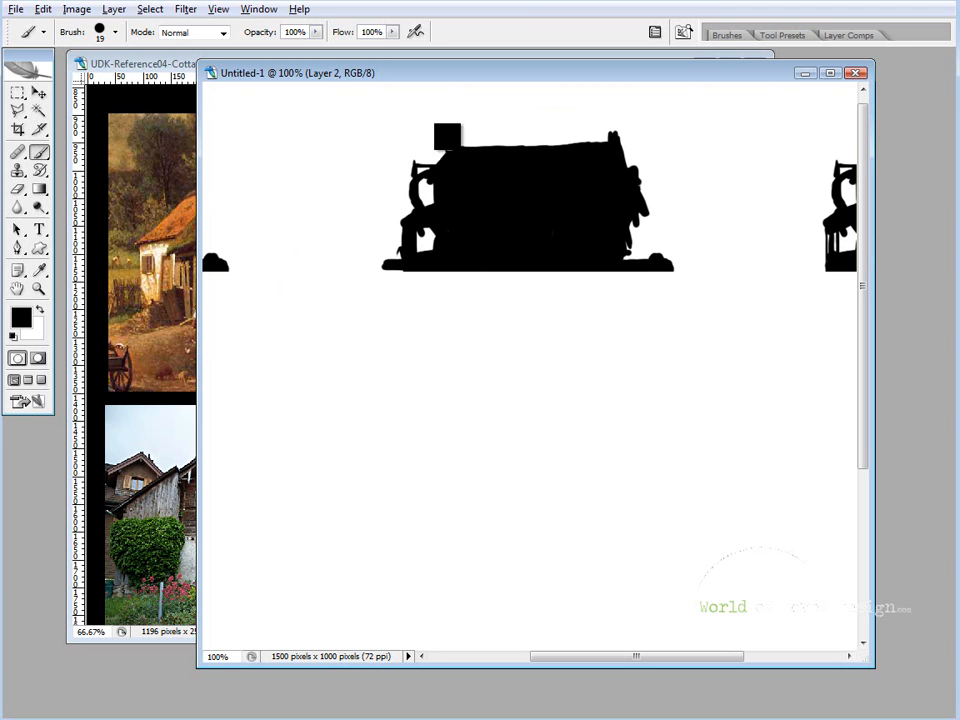
drag(446, 138, 426, 164)
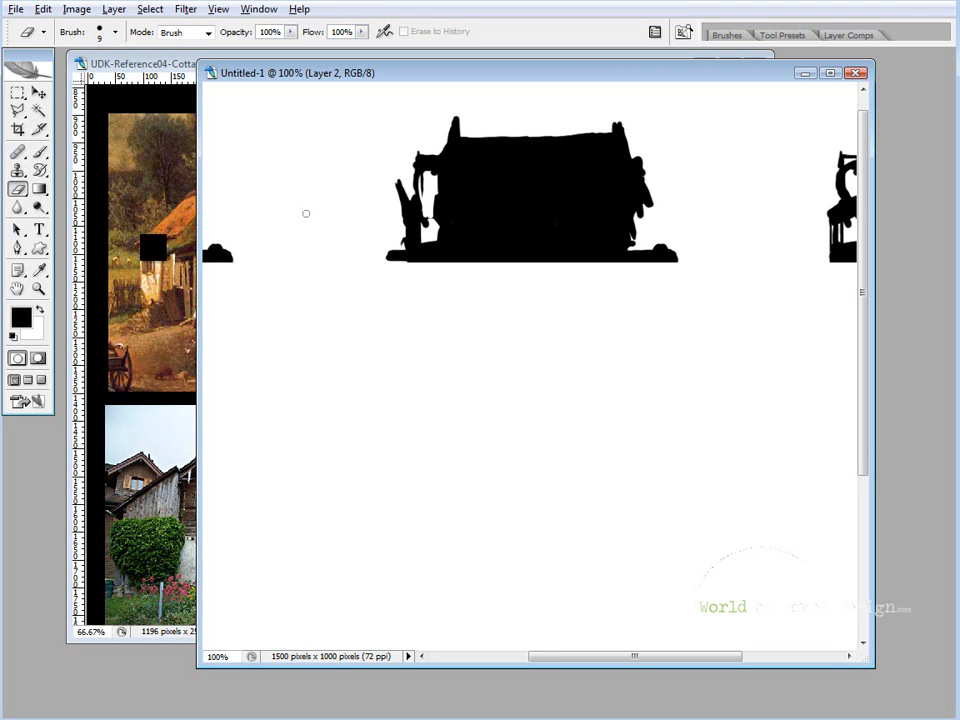
click(40, 310)
click(40, 310)
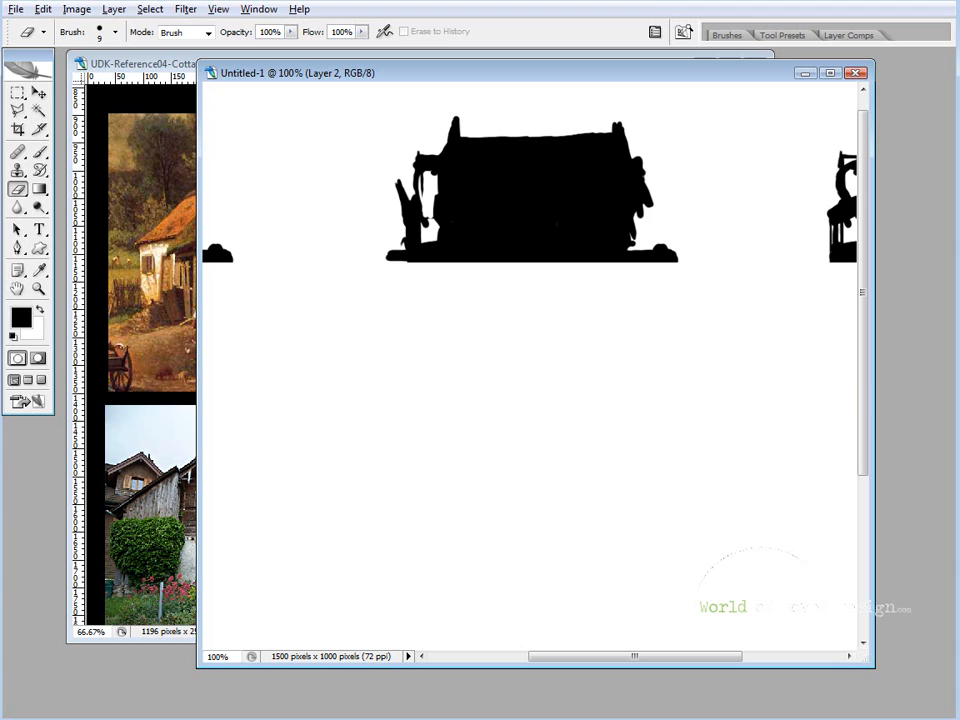
key(x)
key(x)
key(ctrl+z)
key(ctrl+alt+z)
key(ctrl+alt+z)
key(ctrl+alt+z)
key(ctrl+alt+z)
key(ctrl+alt+z)
key(ctrl+alt+z)
key(ctrl+alt+z)
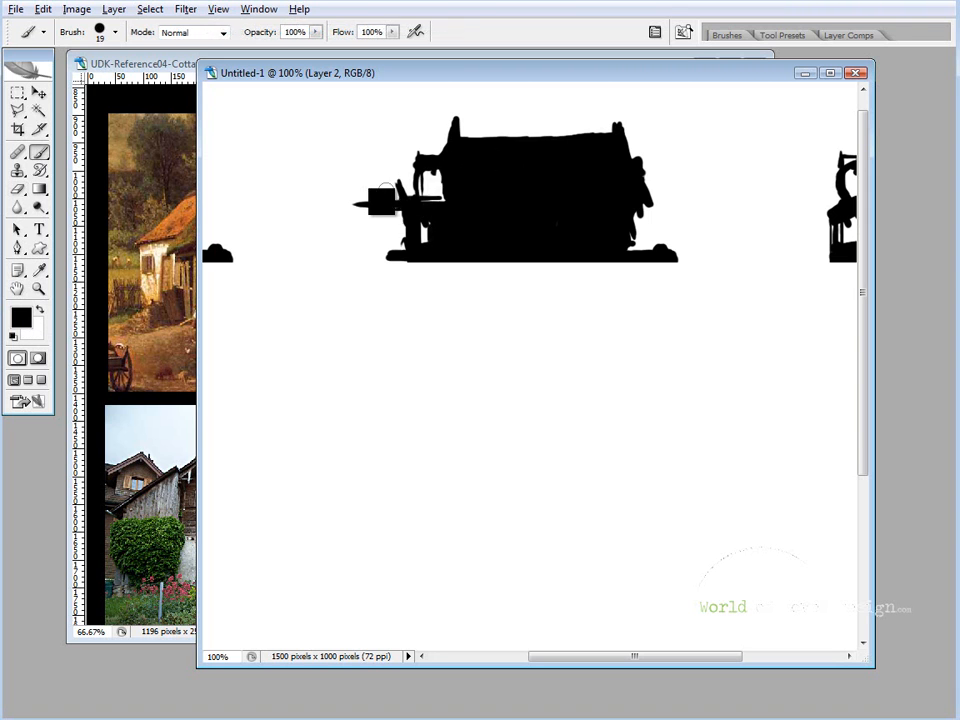
- Paint a tall post across the beam left of the middle silhouette and build up the ground at both ends
mouse_move(371, 174)
mouse_down()
mouse_move(376, 243)
mouse_move(356, 248)
mouse_up()
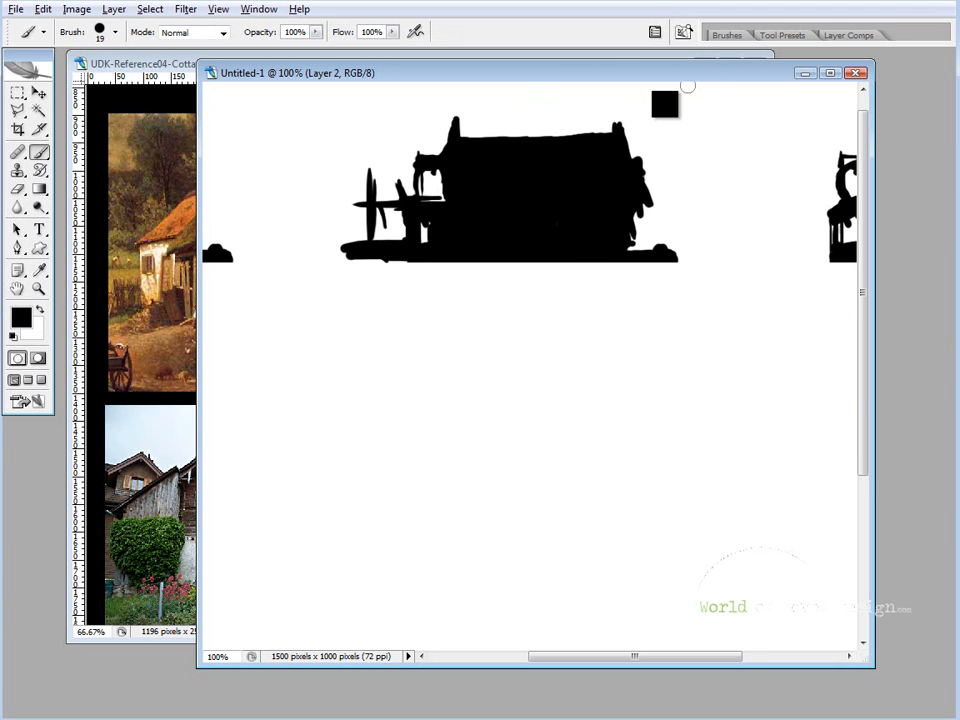
drag(545, 145, 510, 155)
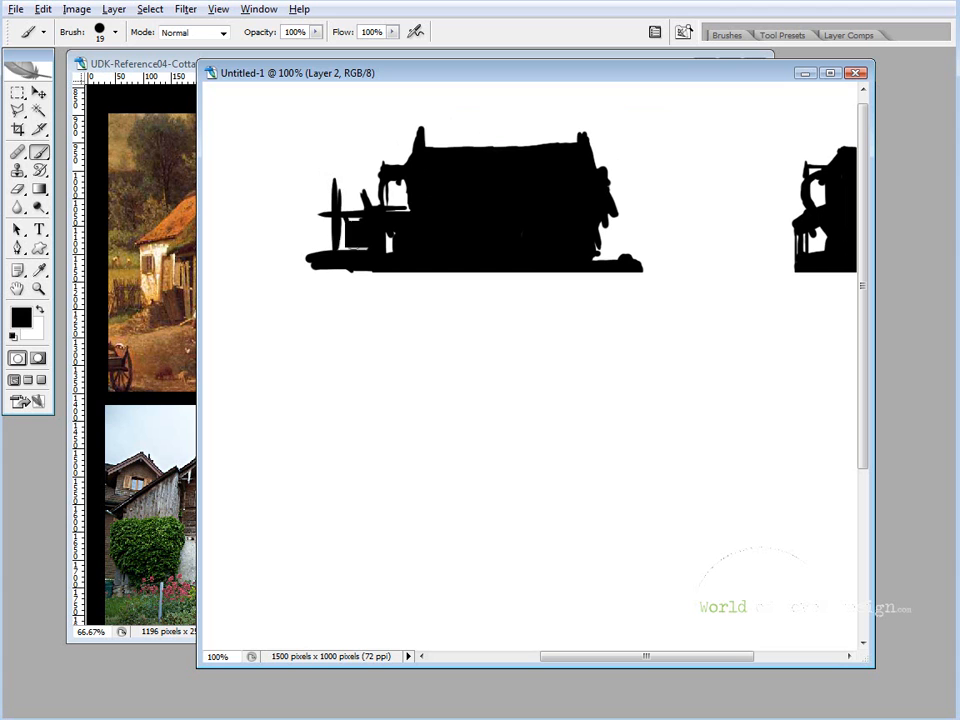
drag(555, 192, 546, 189)
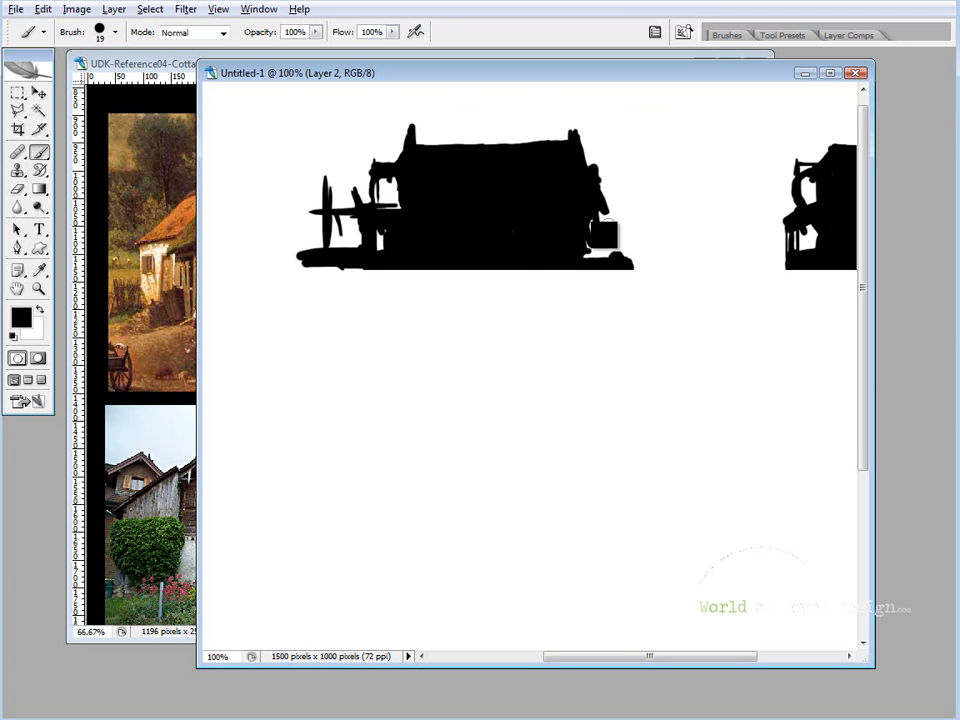
drag(592, 251, 626, 253)
- Add a wide central chimney to the middle silhouette's roof and cut the ridge lower to its right with white
mouse_move(418, 141)
mouse_down()
mouse_move(542, 137)
mouse_move(482, 122)
mouse_move(497, 120)
mouse_move(500, 132)
mouse_move(558, 143)
mouse_move(519, 154)
mouse_move(566, 135)
mouse_up()
key(x)
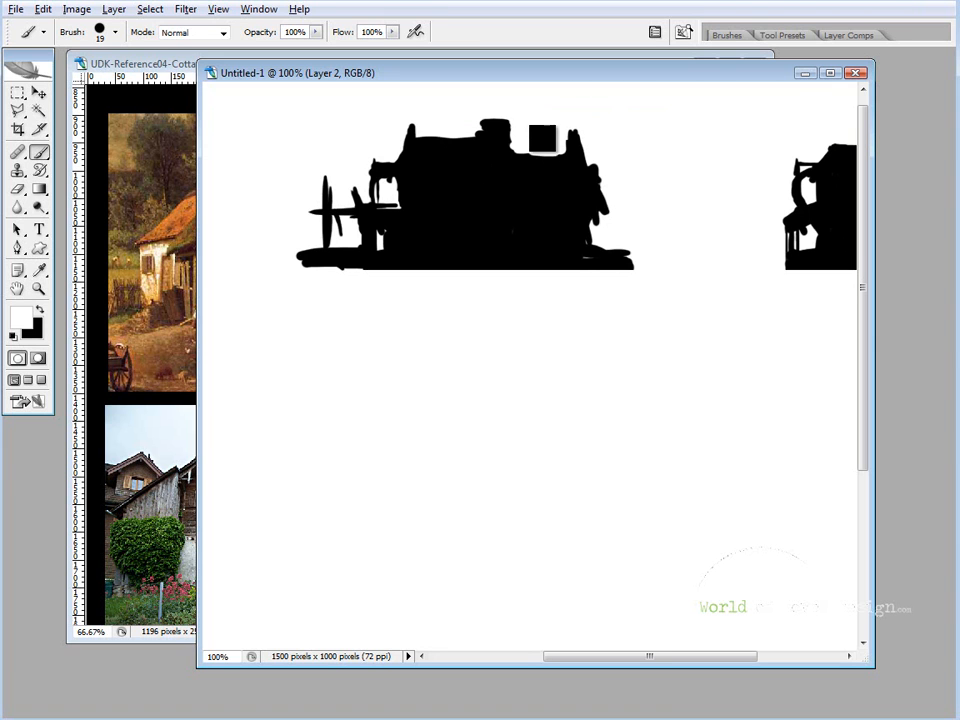
key(x)
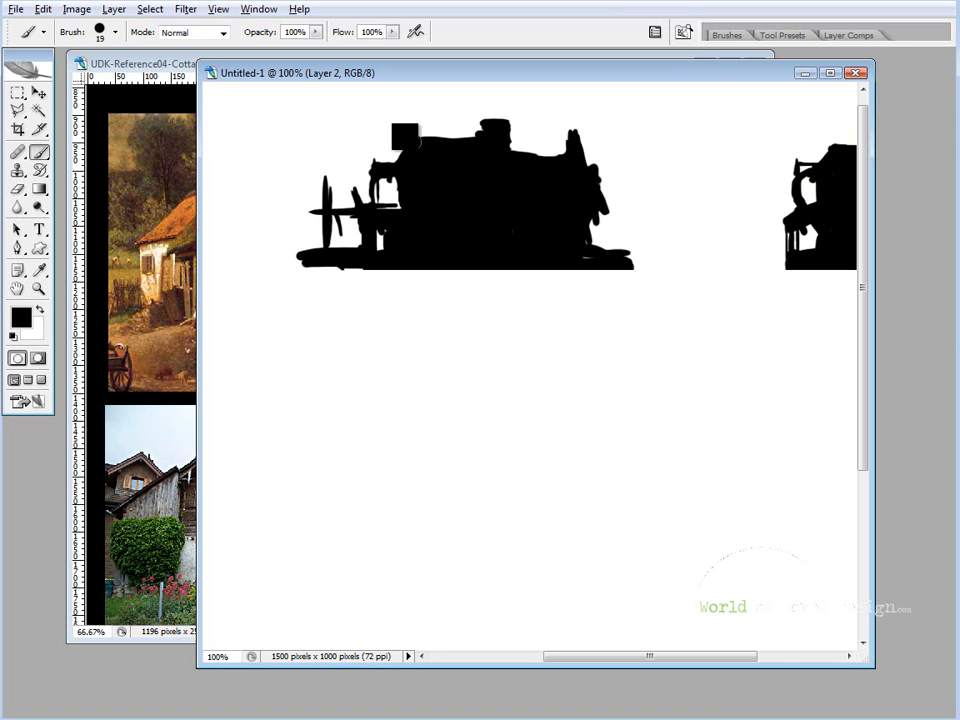
- Trim the middle silhouette's right end with white into a squared chimney and a sloping overhanging roof
drag(507, 194, 425, 206)
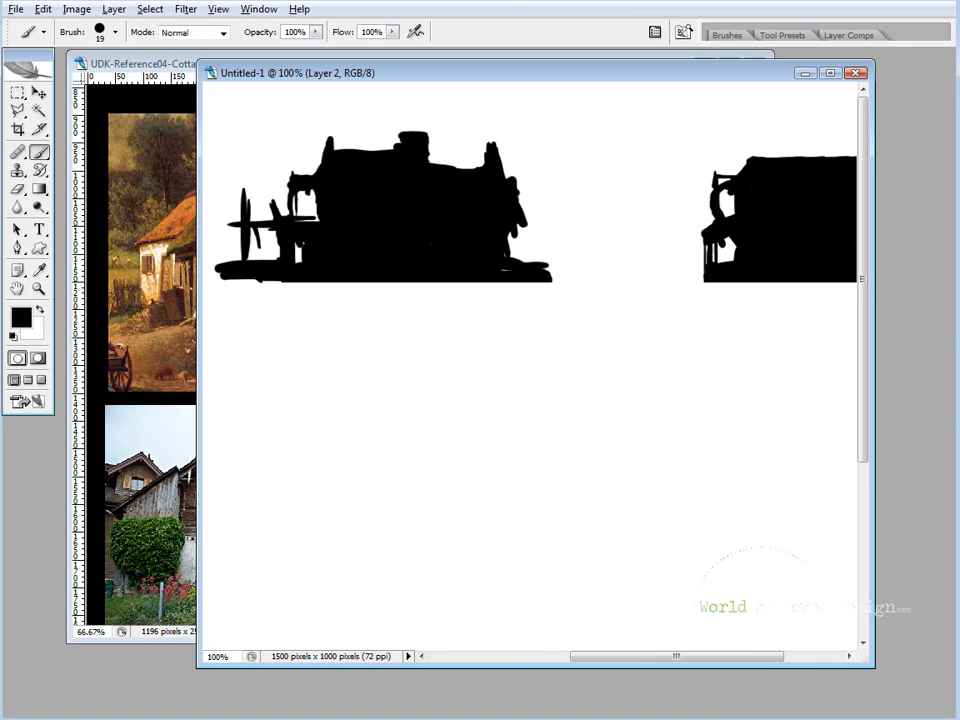
key(x)
drag(505, 168, 508, 192)
drag(480, 145, 505, 198)
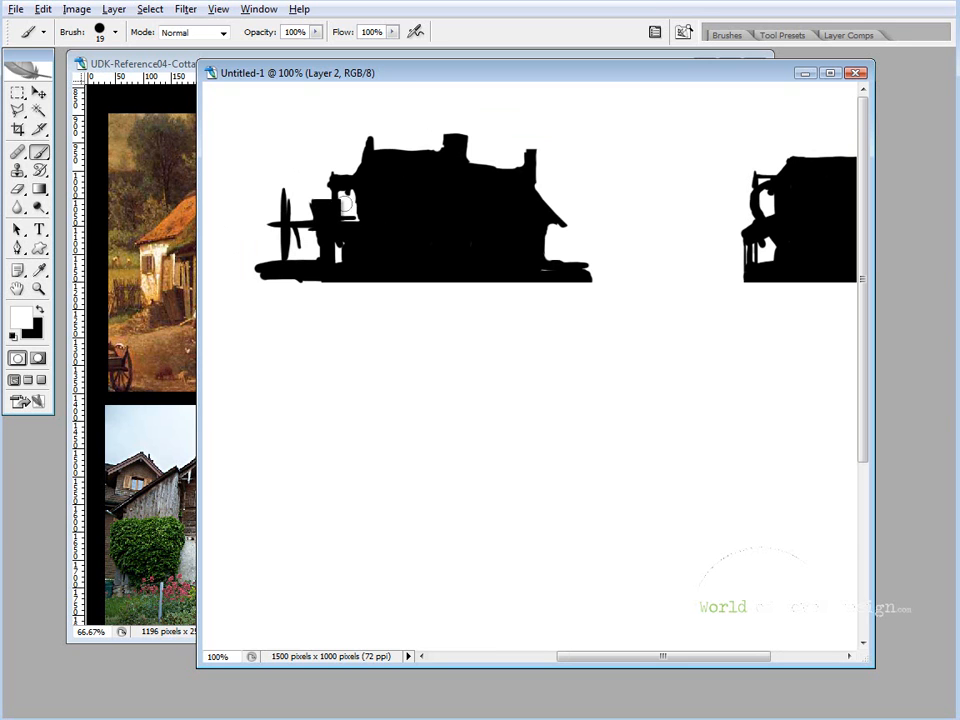
- Clean up the gaps in the left porch and around the post with white on the middle silhouette
click(348, 207)
drag(445, 232, 460, 232)
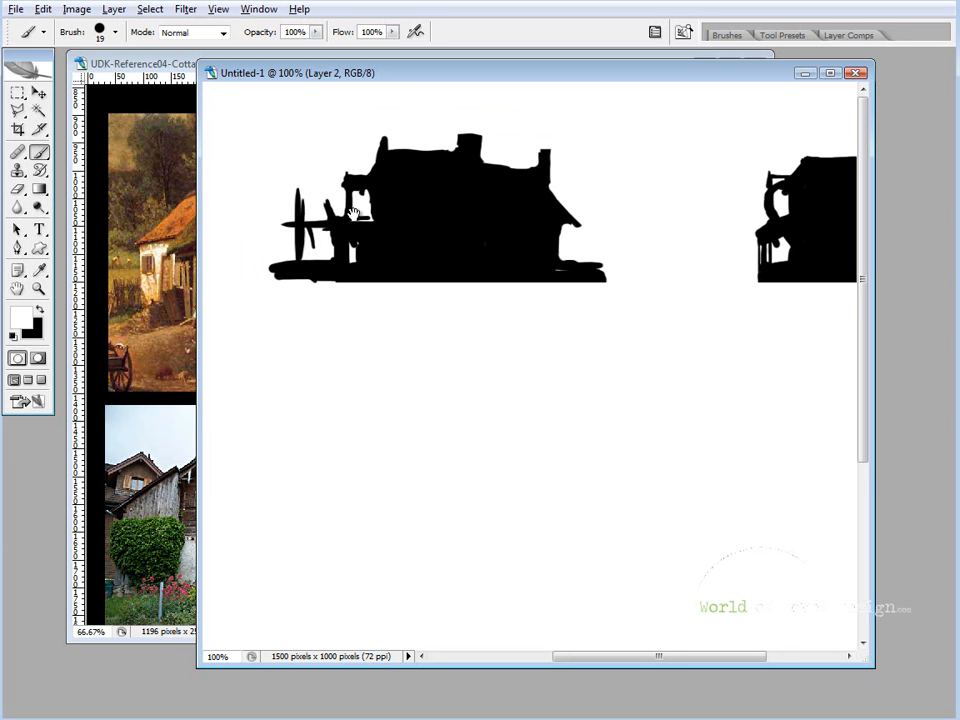
drag(401, 245, 411, 234)
mouse_move(326, 234)
mouse_down()
mouse_move(350, 236)
mouse_move(326, 227)
mouse_move(316, 241)
mouse_up()
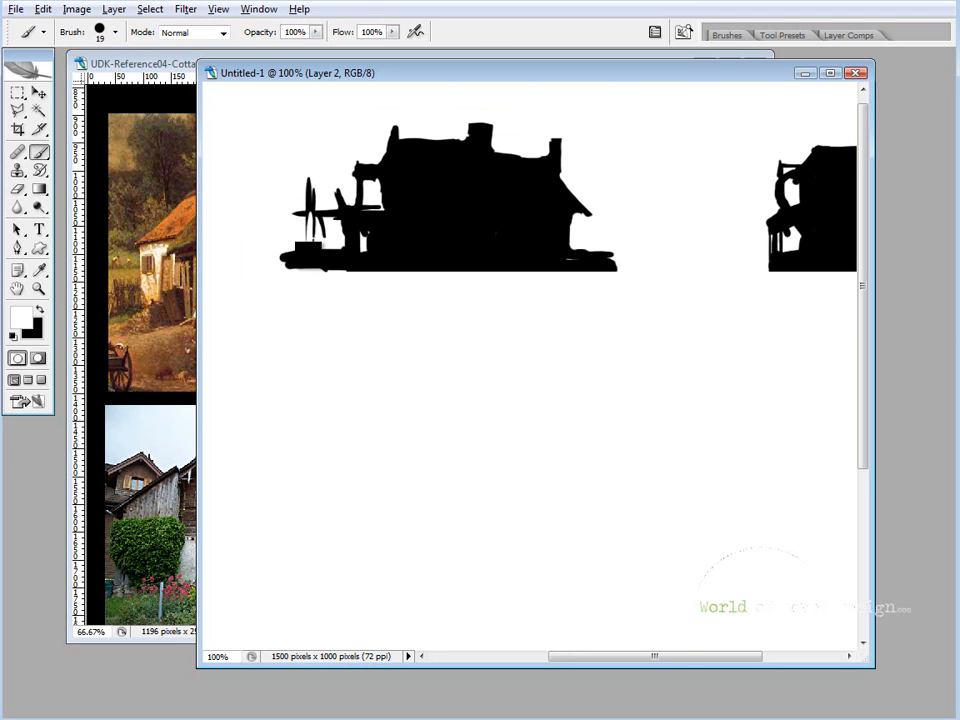
drag(568, 230, 470, 241)
- Switch back to black and paint a small bump at the ground's left end and a thin support post under the right eave
key(x)
drag(414, 206, 587, 218)
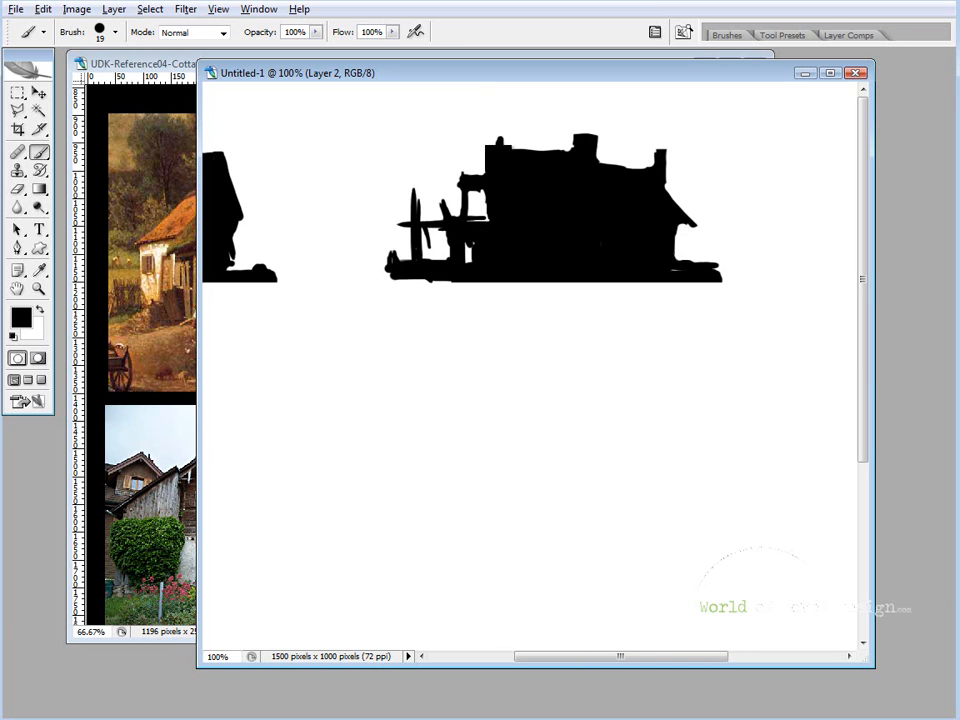
mouse_move(689, 227)
mouse_down()
mouse_move(738, 227)
mouse_move(676, 225)
mouse_up()
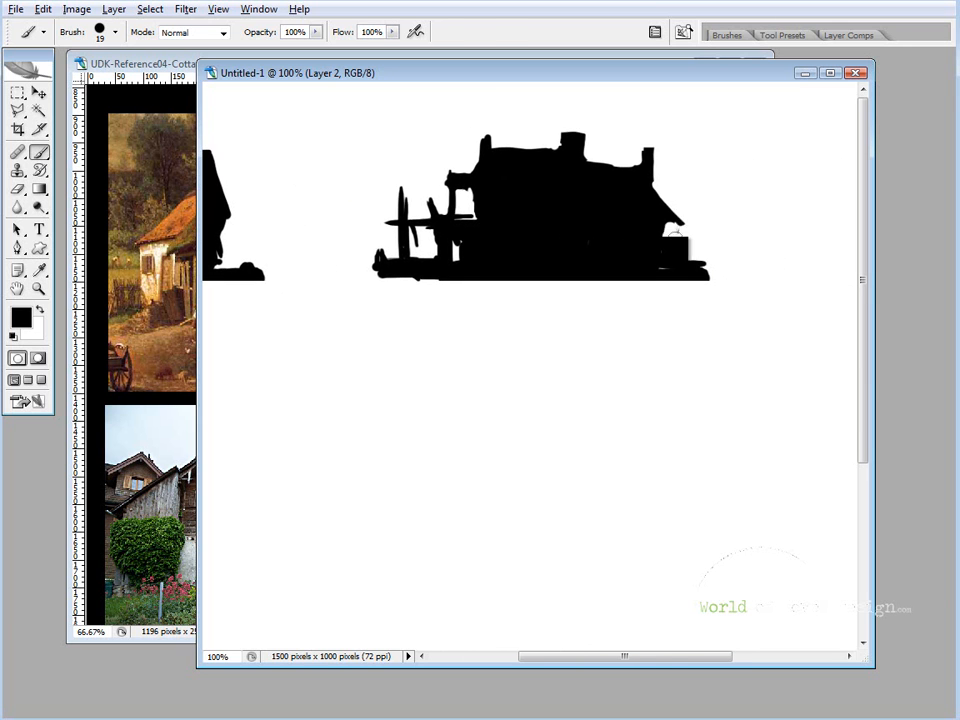
drag(507, 215, 482, 250)
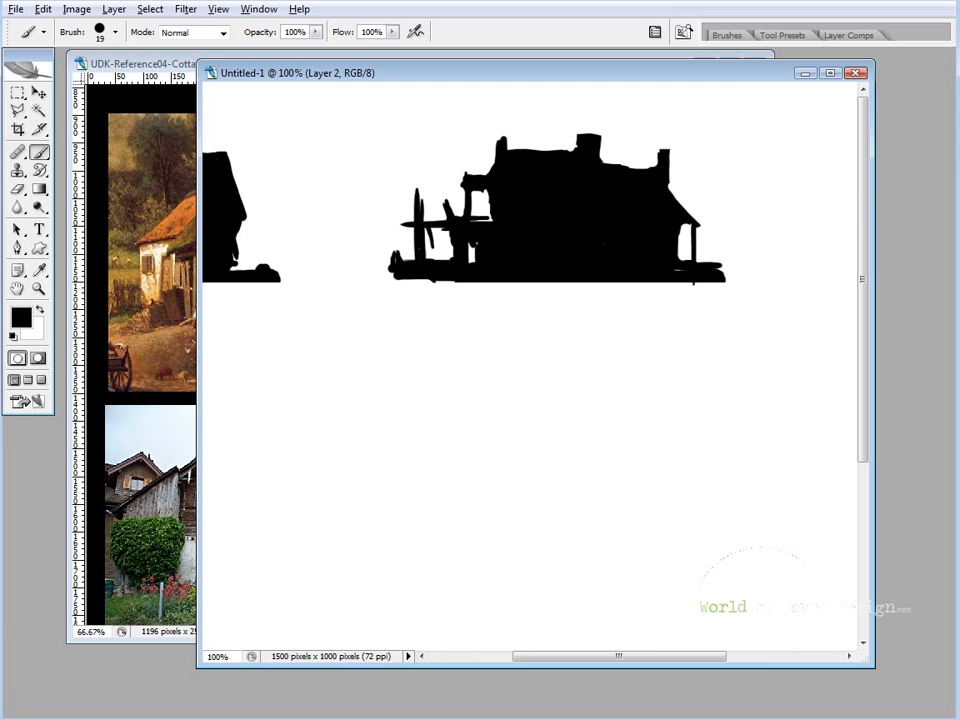
drag(568, 170, 447, 177)
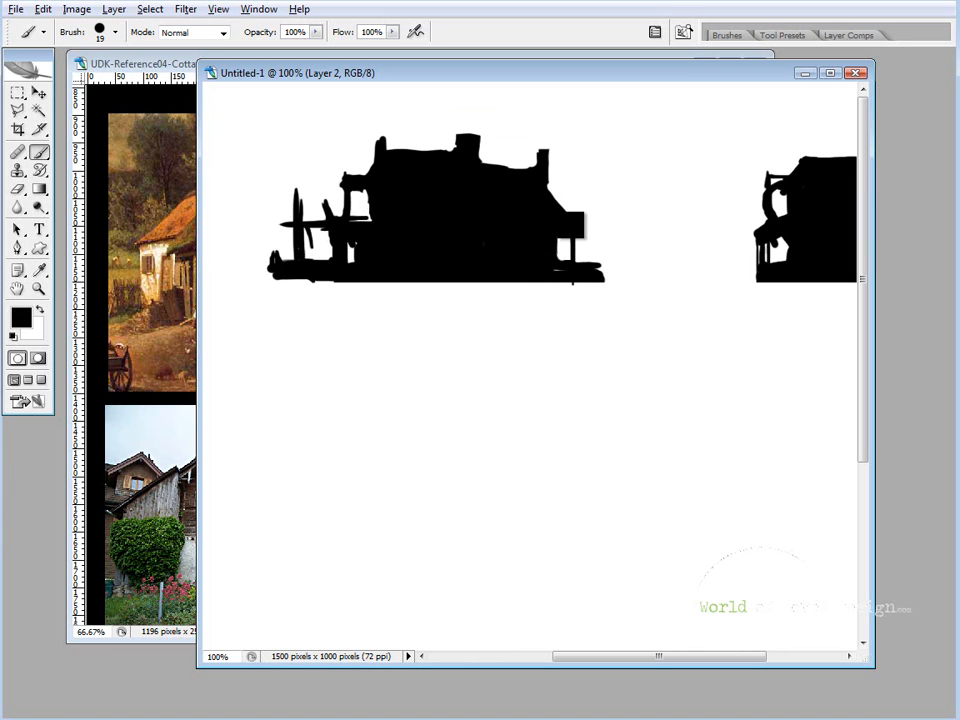
- Paint a thin upright pole at the far left end of the middle silhouette's ground and undo the last stray stroke
drag(306, 218, 309, 247)
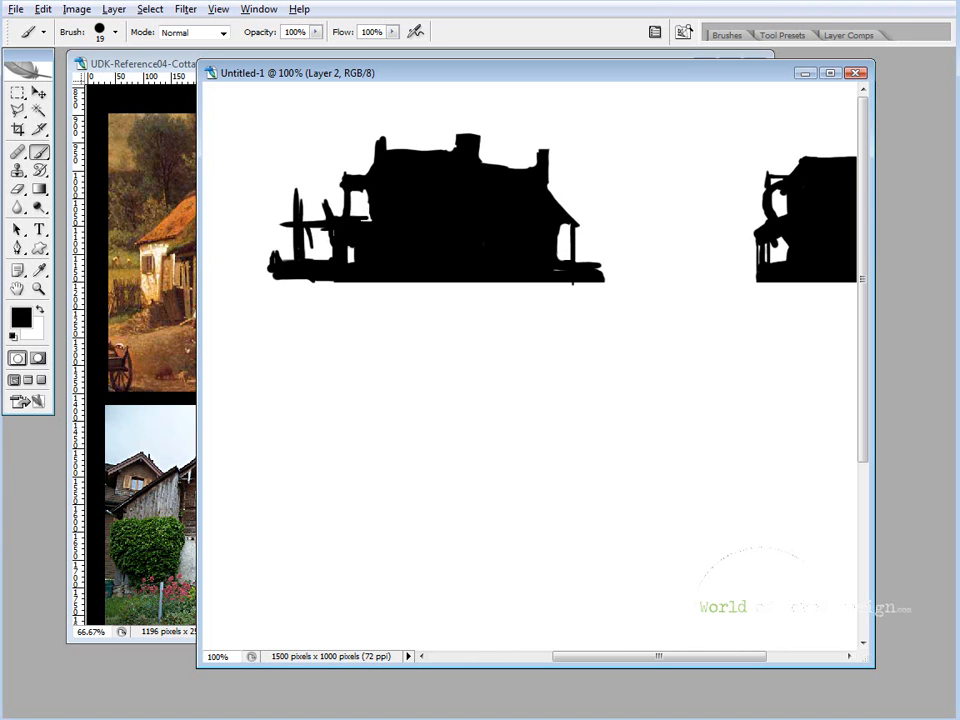
drag(275, 195, 275, 258)
drag(445, 254, 396, 252)
drag(521, 176, 504, 196)
key(ctrl+z)
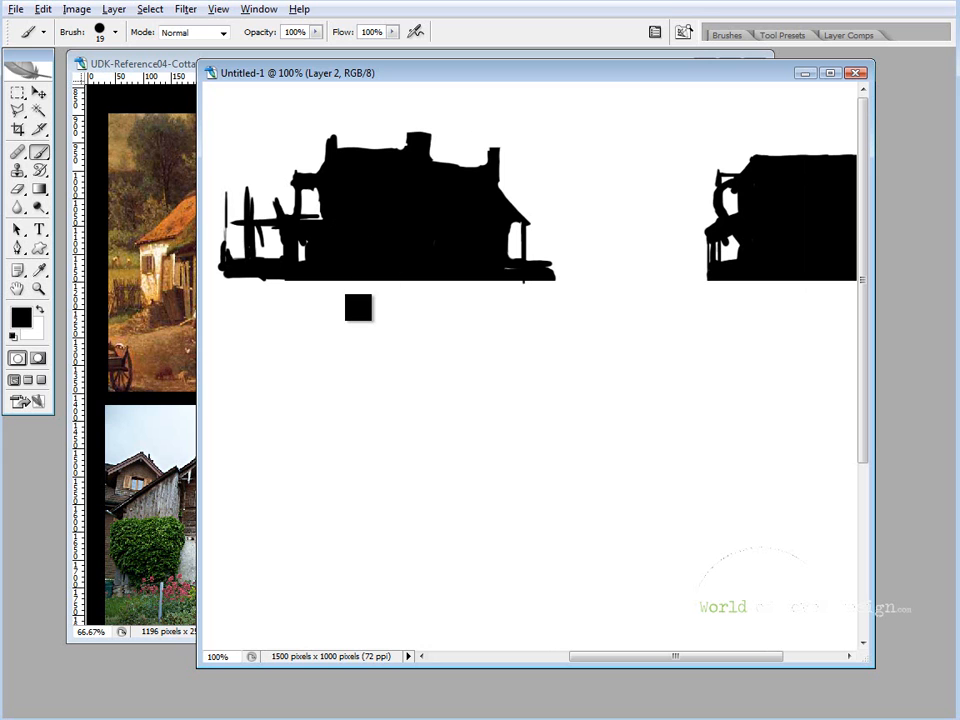
drag(407, 220, 423, 222)
drag(311, 203, 284, 214)
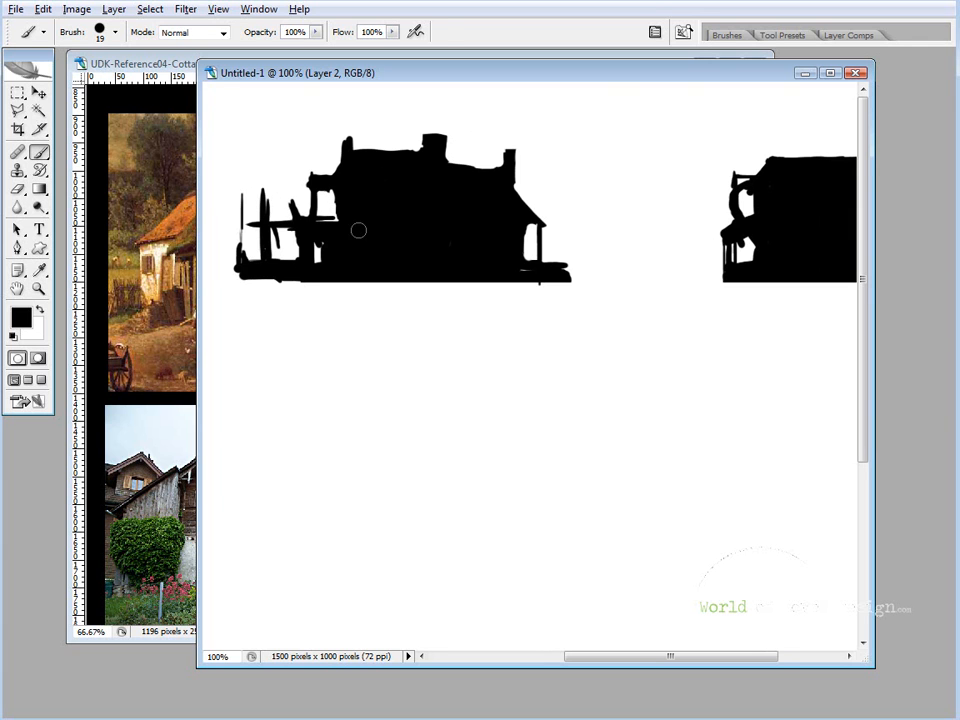
drag(447, 232, 434, 231)
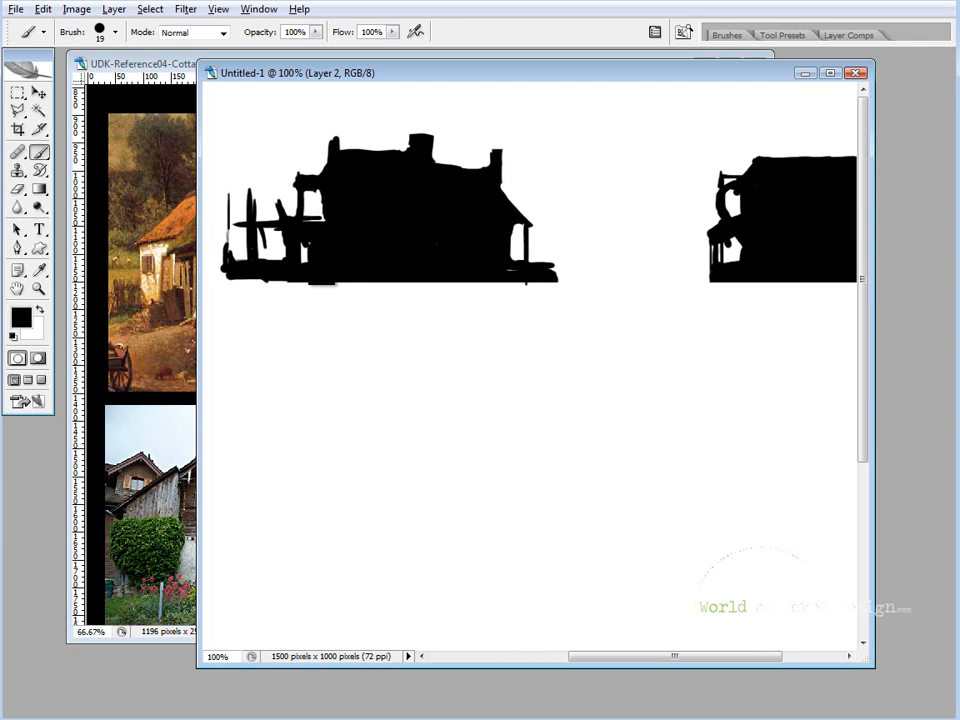
- Select the top row's right silhouette with a rectangular marquee and flip it horizontally
drag(630, 274, 460, 266)
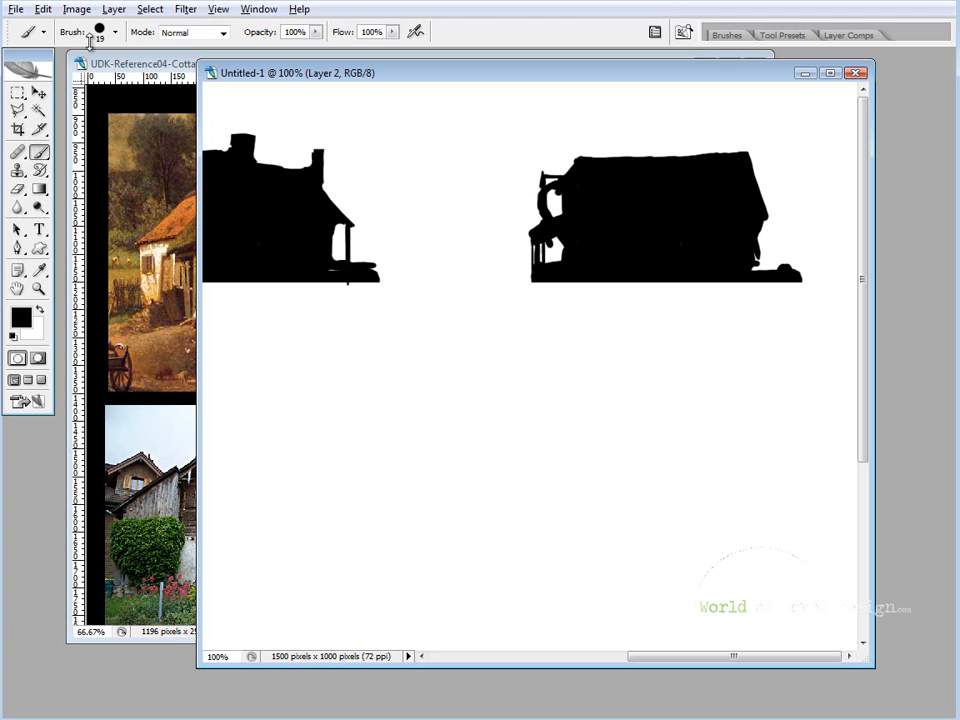
click(17, 91)
drag(504, 132, 816, 301)
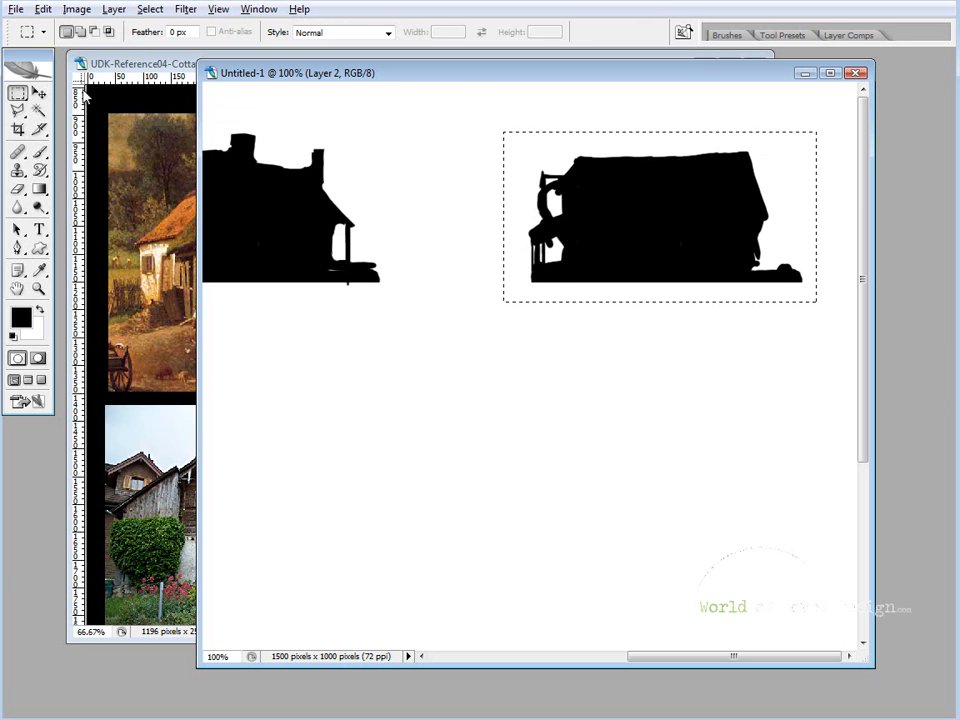
key(ctrl+t)
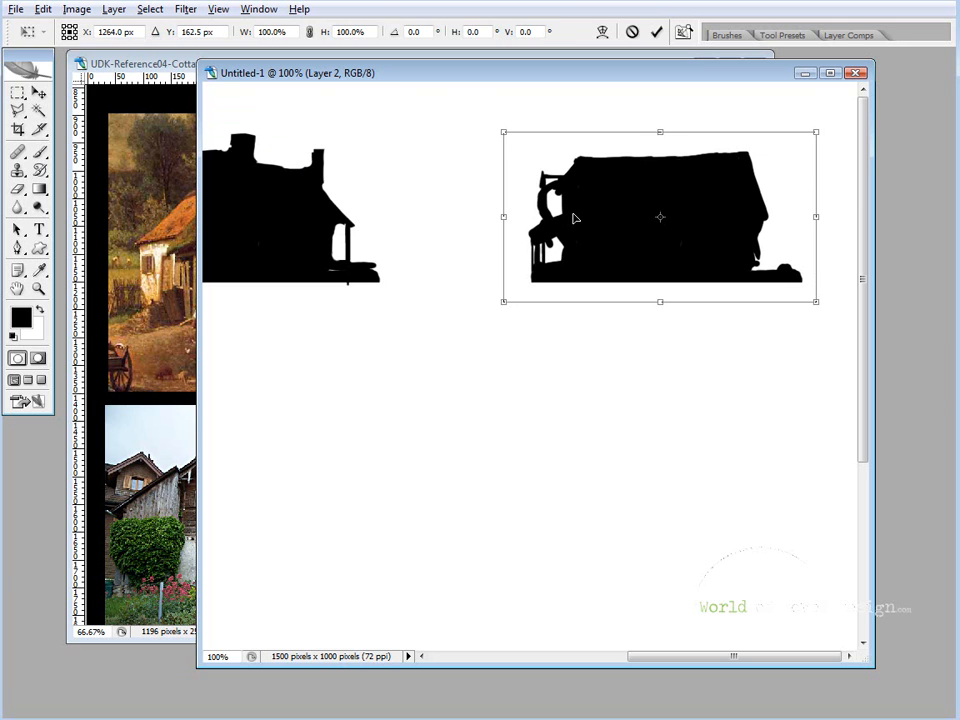
right_click(683, 199)
click(735, 407)
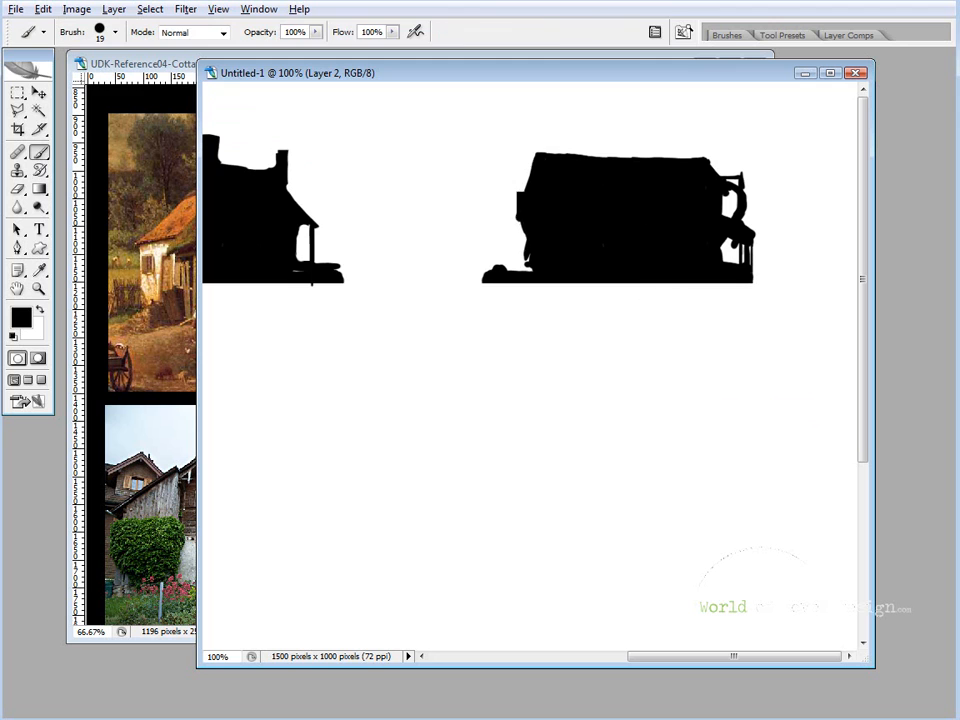
- Paint a small capped chimney on the flipped silhouette's roof with a 10-pixel brush and consult the cottage reference image
key(e)
key(b)
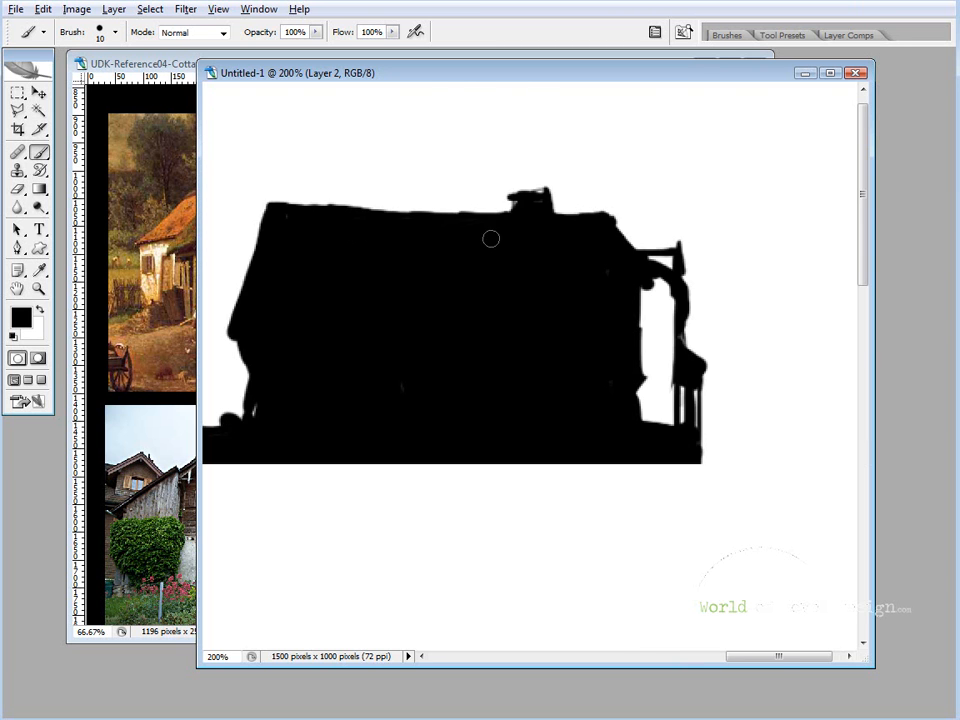
click(160, 214)
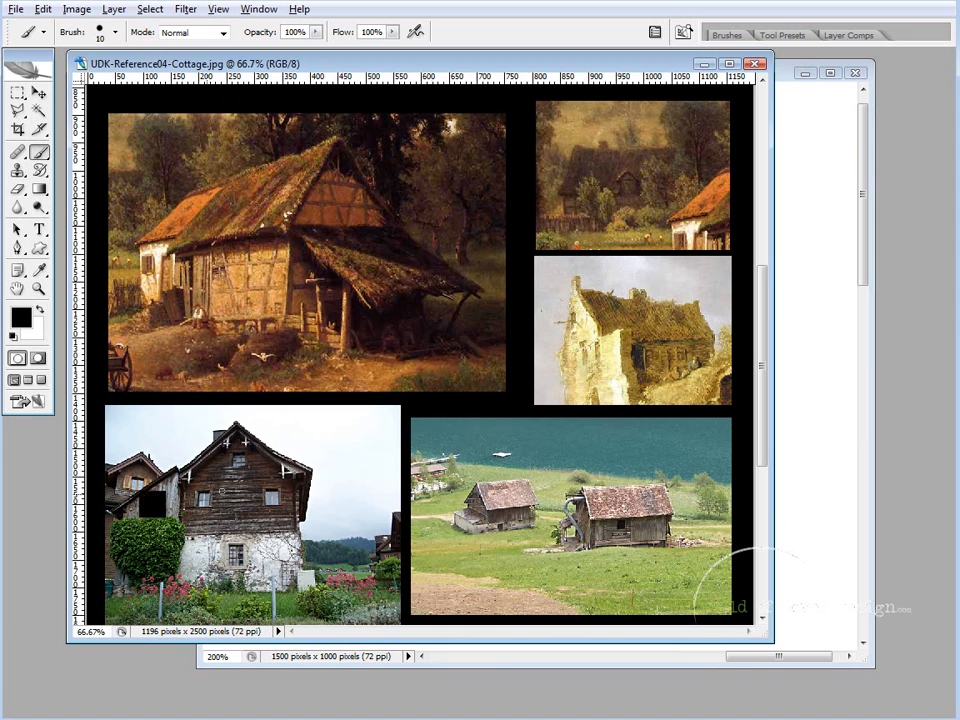
click(811, 298)
- Paint a curved pipe-like arch off the flipped silhouette's left roof end, with a vertical post and a diagonal brace below it
drag(289, 285, 379, 270)
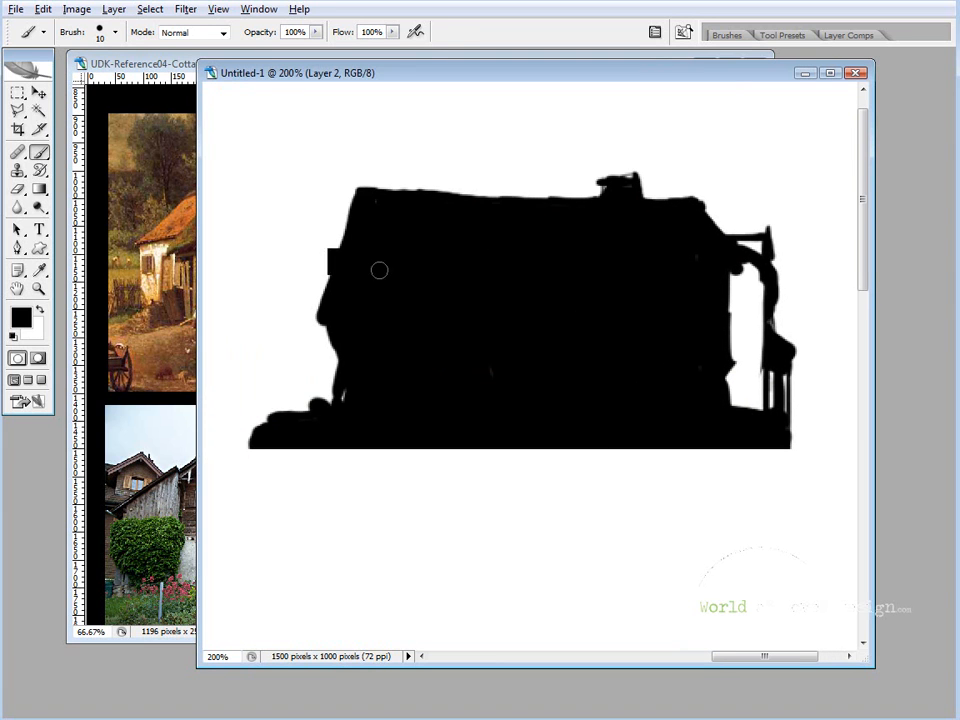
mouse_move(302, 192)
mouse_down()
mouse_move(326, 275)
mouse_move(360, 279)
mouse_up()
mouse_move(354, 195)
mouse_down()
mouse_move(306, 191)
mouse_move(287, 268)
mouse_move(337, 188)
mouse_move(353, 315)
mouse_move(420, 222)
mouse_up()
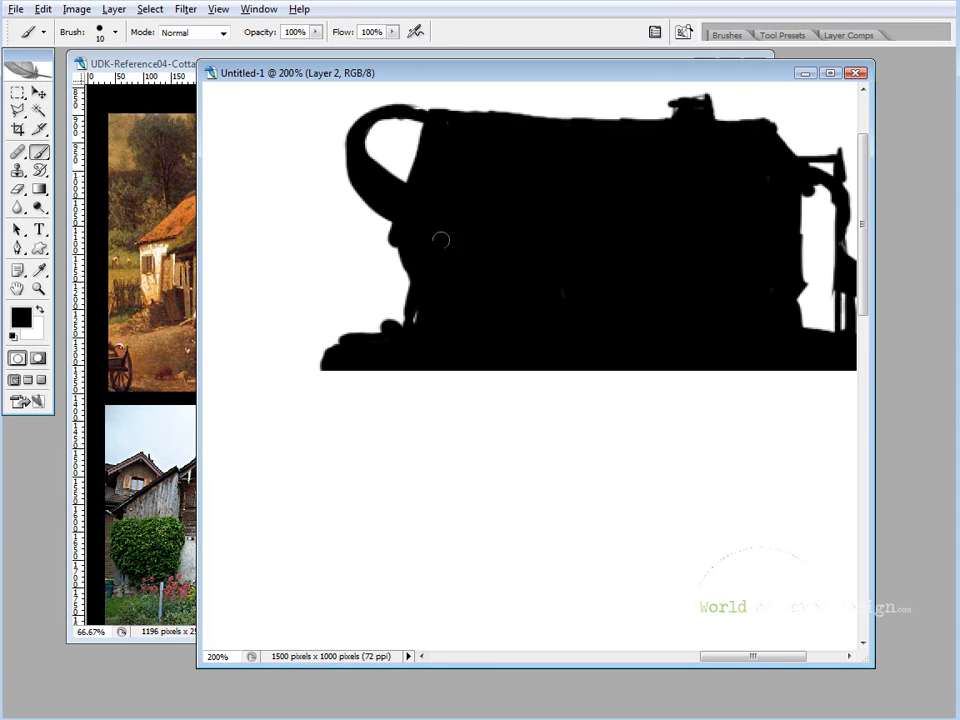
drag(360, 198, 364, 303)
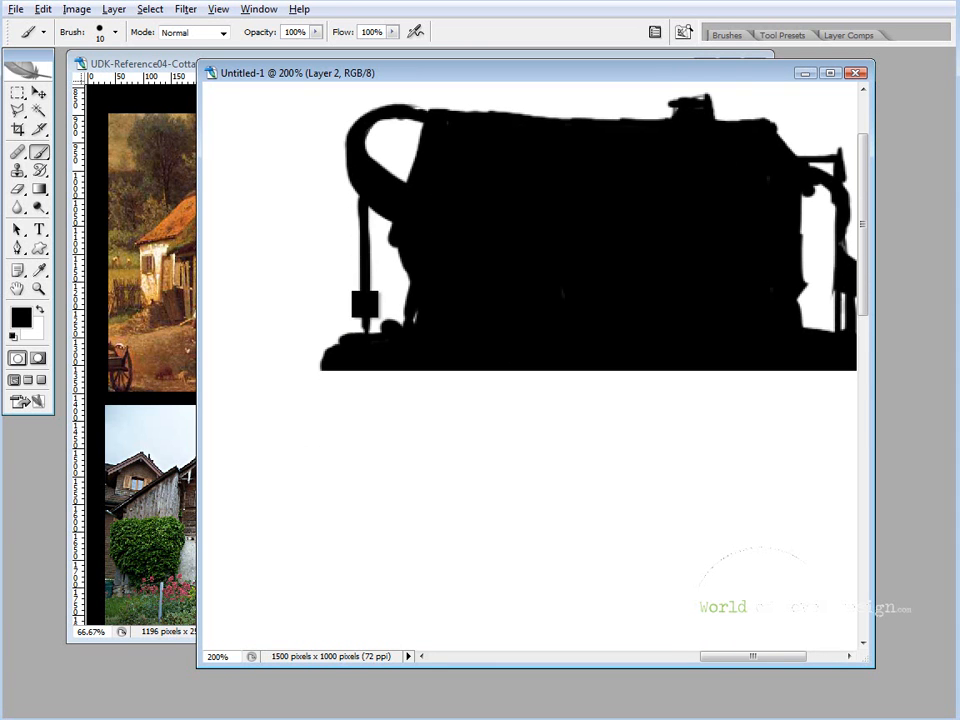
drag(445, 287, 463, 326)
- Paint diagonal supports, branch-like posts and an extended ground strip beyond the flipped silhouette's right porch with a 7-pixel brush
mouse_move(591, 277)
mouse_down()
mouse_move(370, 322)
mouse_move(630, 306)
mouse_move(733, 440)
mouse_up()
mouse_move(672, 448)
mouse_down()
mouse_move(646, 448)
mouse_move(771, 450)
mouse_up()
mouse_move(719, 412)
mouse_down()
mouse_move(722, 447)
mouse_move(719, 426)
mouse_up()
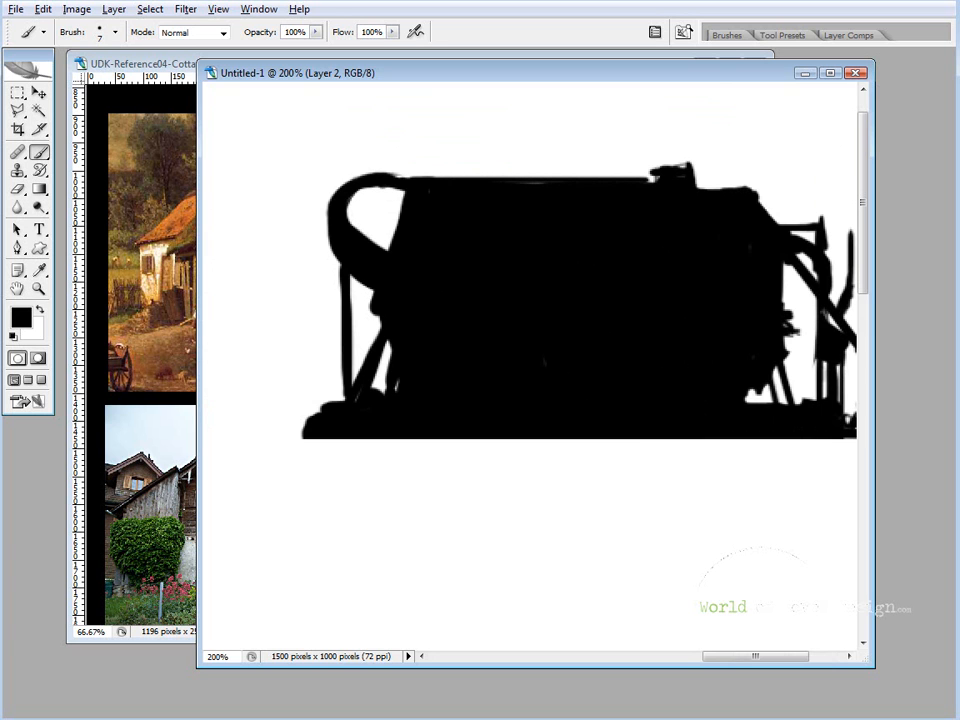
- Enlarge the brush to 40 pixels and paint a large chimney near the left end of the flipped silhouette's roof
key(bracketright)
key(bracketright)
key(bracketright)
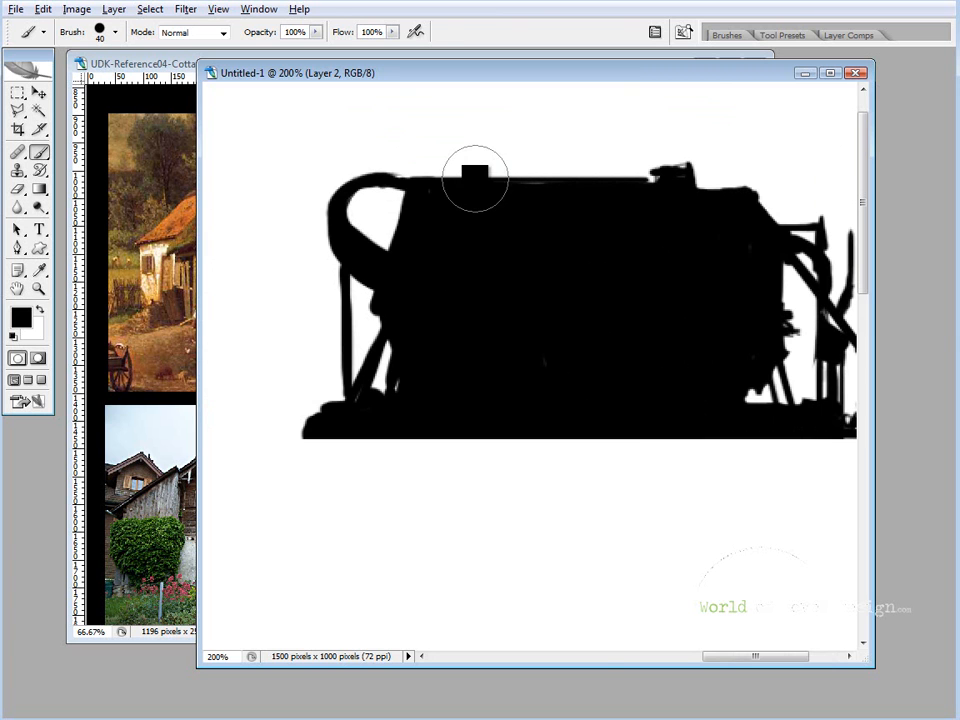
key(ctrl+minus)
key(ctrl+minus)
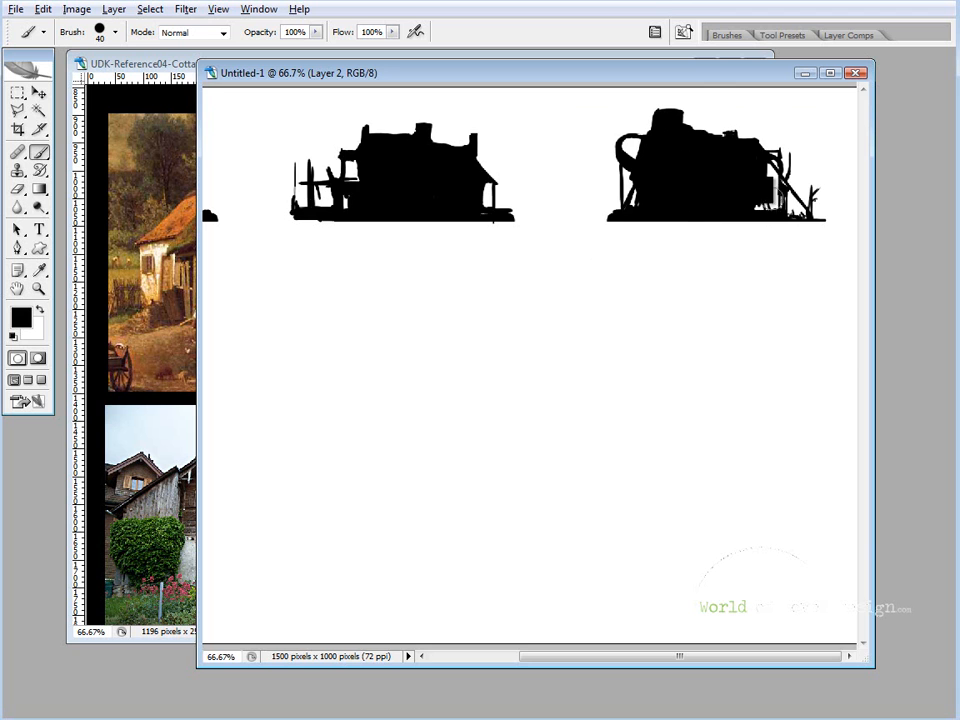
- Carve the large chimney into smaller capped stacks and paint a slanted lean-to with a post and extended ground using a 9-pixel brush
key(ctrl+plus)
key(ctrl+plus)
drag(707, 210, 440, 470)
drag(720, 115, 523, 409)
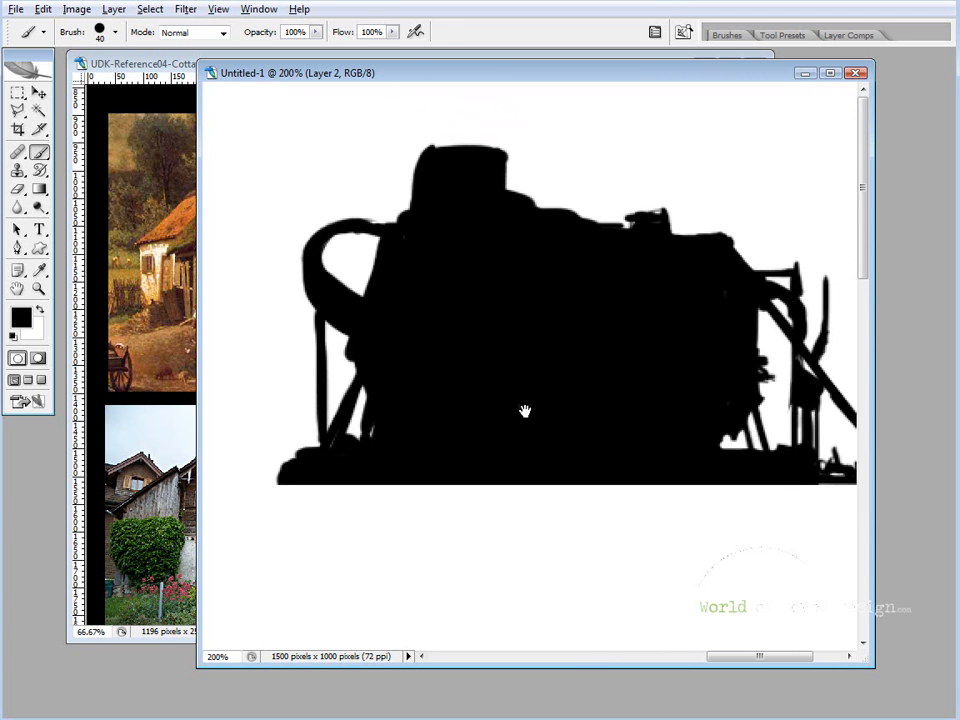
key(x)
key(bracketleft)
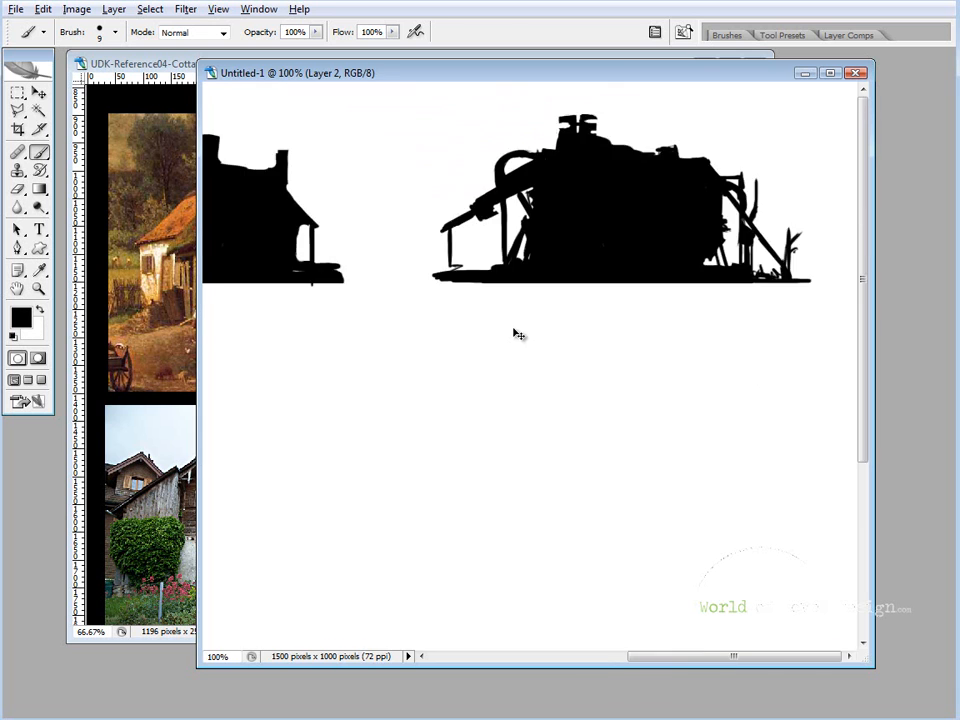
- Review the row of cottage silhouettes side by side to compare the design variations
key(ctrl+minus)
drag(625, 278, 790, 328)
drag(410, 203, 363, 203)
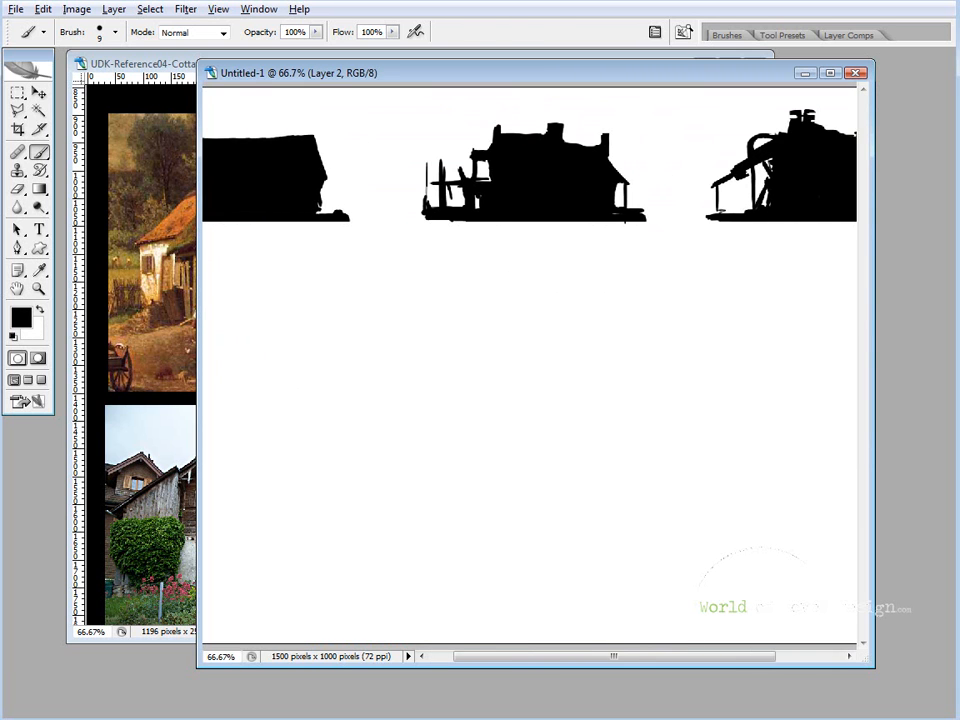
drag(720, 227, 587, 227)
drag(338, 261, 437, 284)
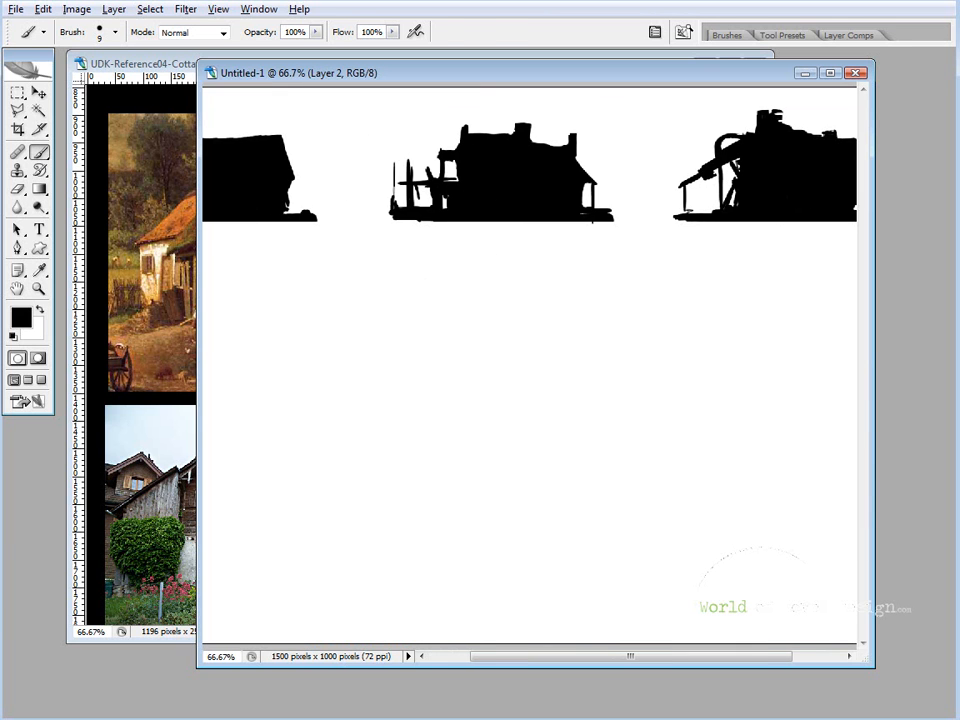
drag(585, 248, 480, 240)
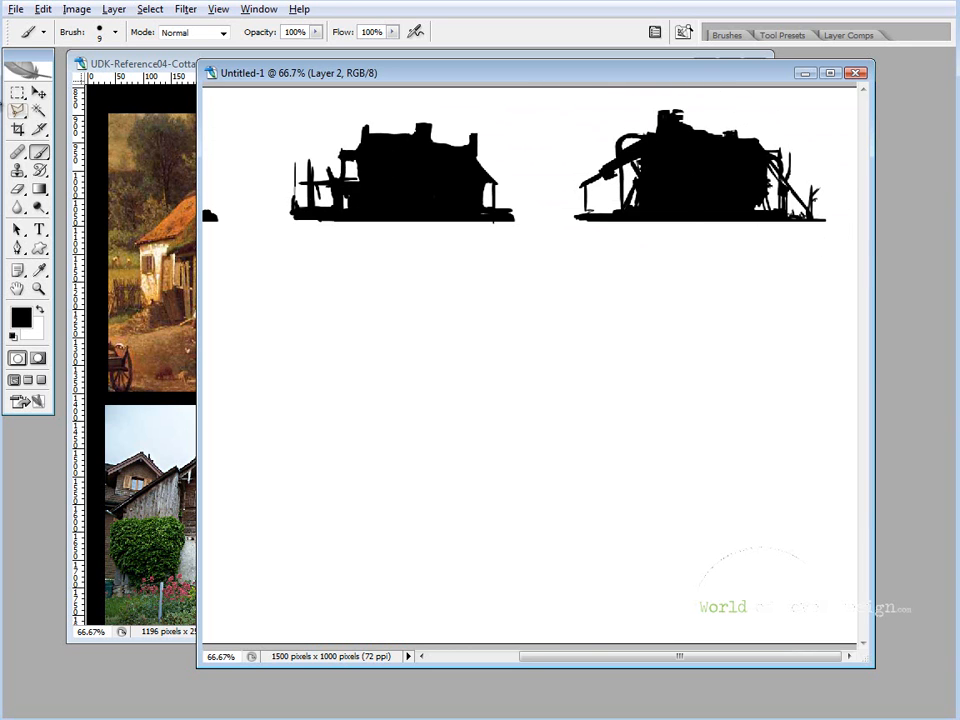
click(17, 94)
drag(563, 98, 831, 245)
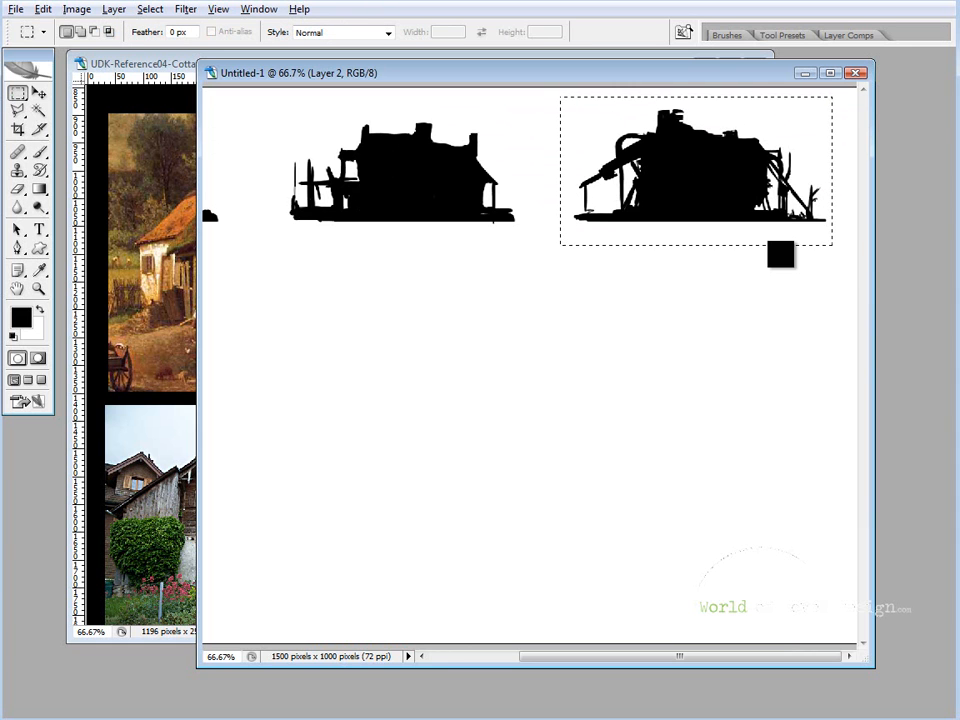
key(ctrl+t)
right_click(733, 208)
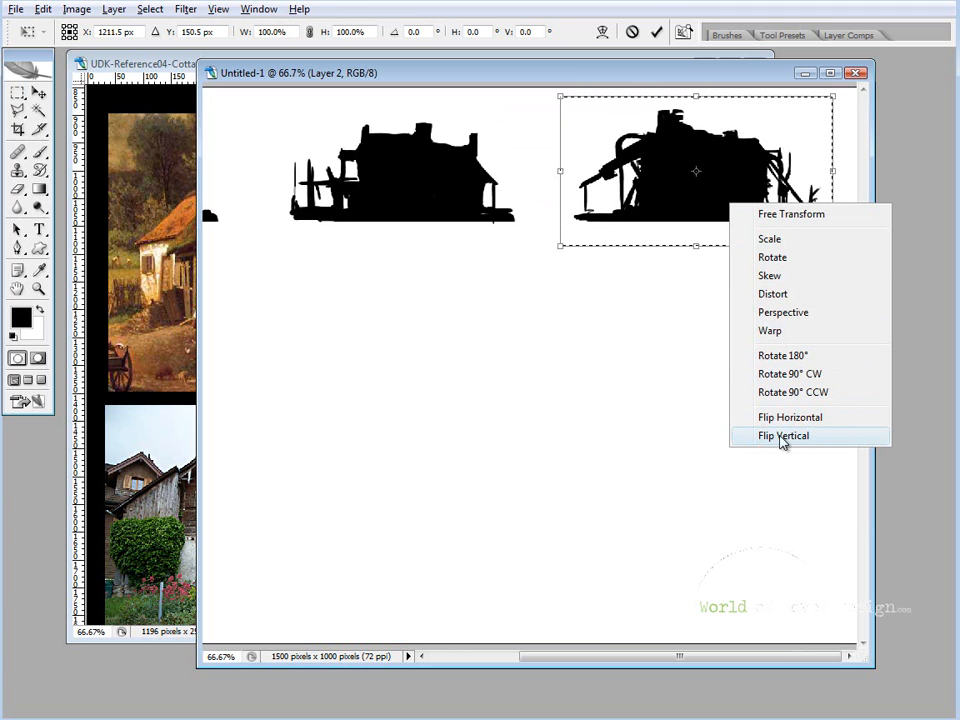
click(694, 175)
key(Escape)
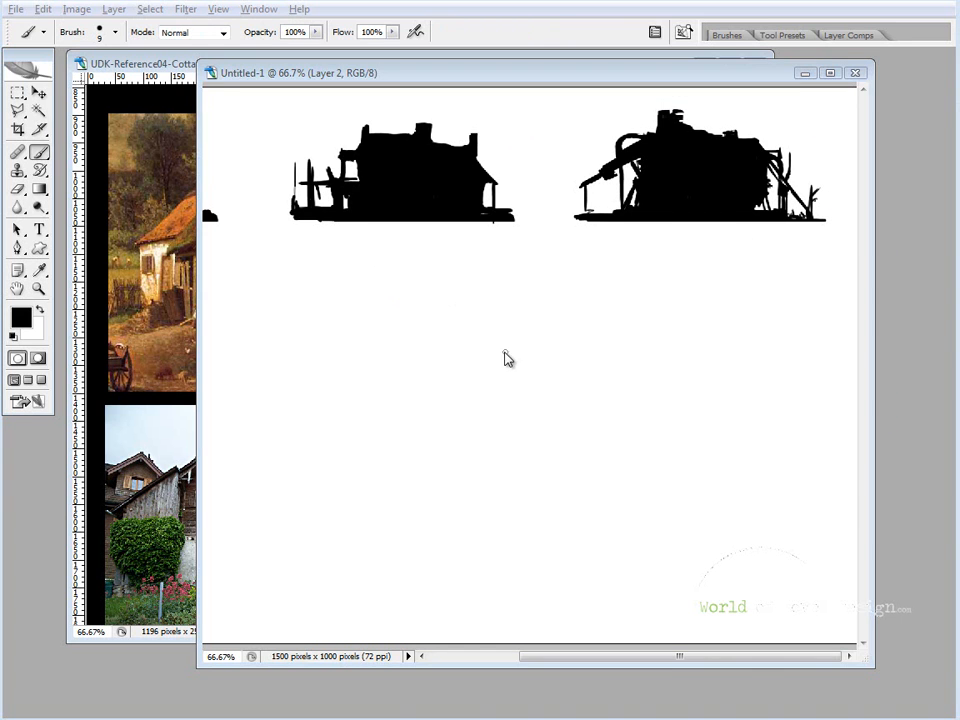
click(505, 352)
drag(578, 342, 759, 358)
drag(585, 333, 482, 343)
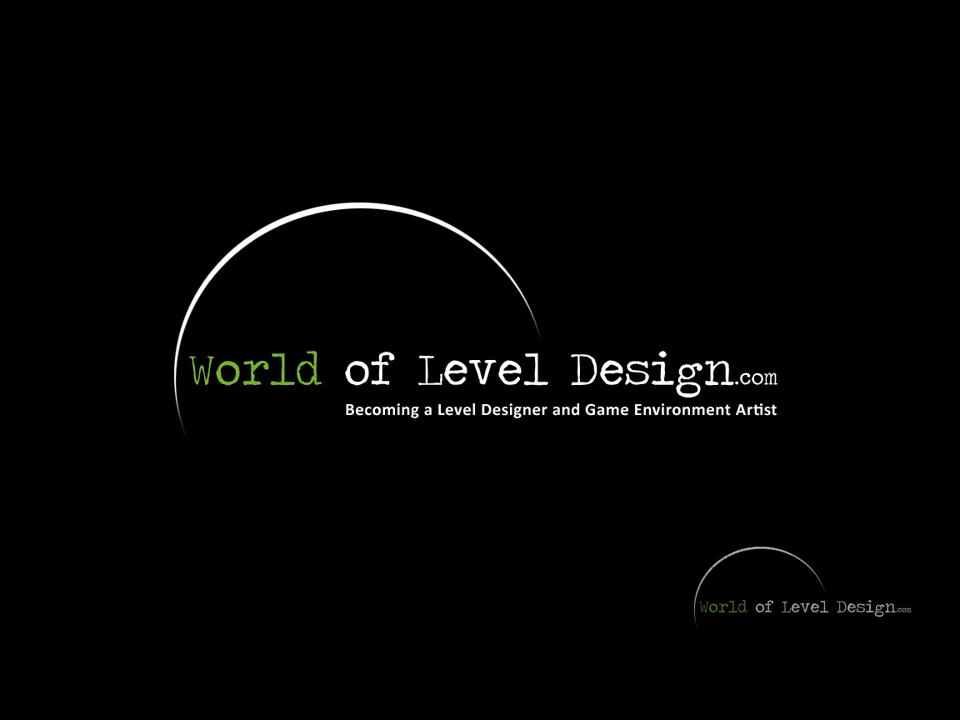